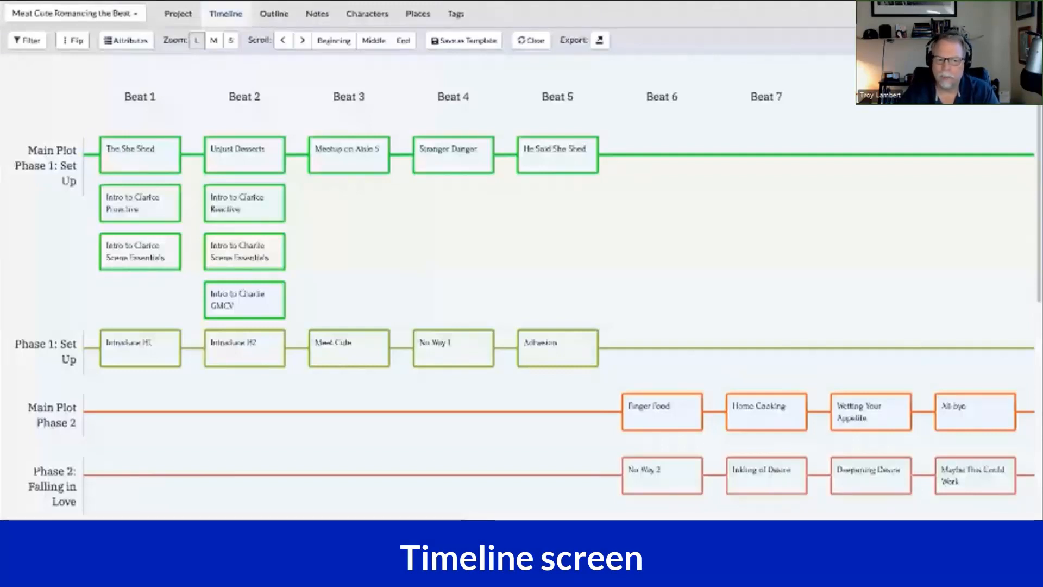
Examine the plotlines of the Meat Cute Romancing the Beat timeline from the Phase 1 set-up down to Phase 4
{"action": "mouse_move", "coordinate": [349, 370]}
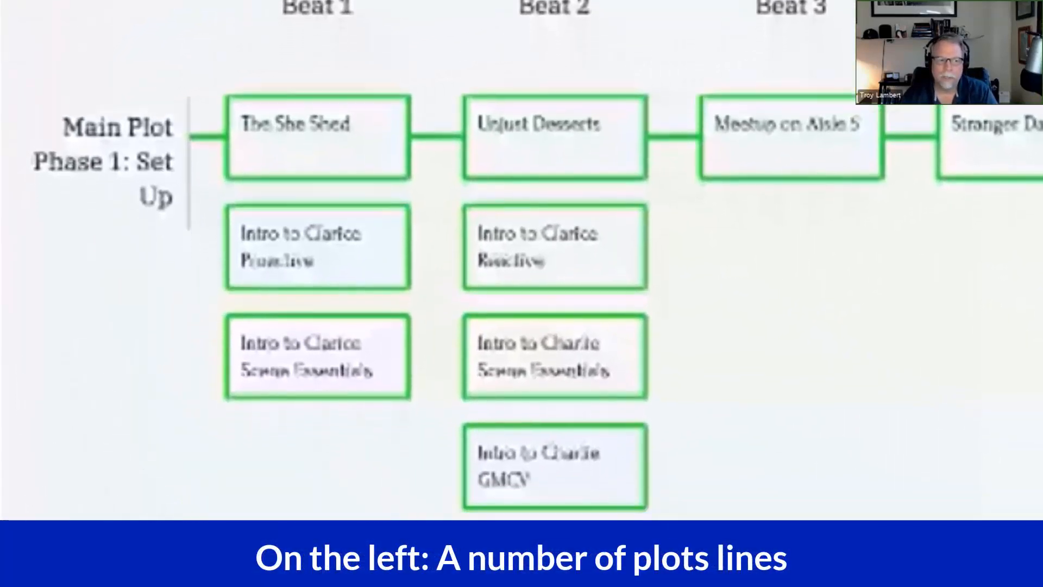
{"action": "scroll", "coordinate": [108, 43], "scroll_direction": "down", "scroll_amount": 5}
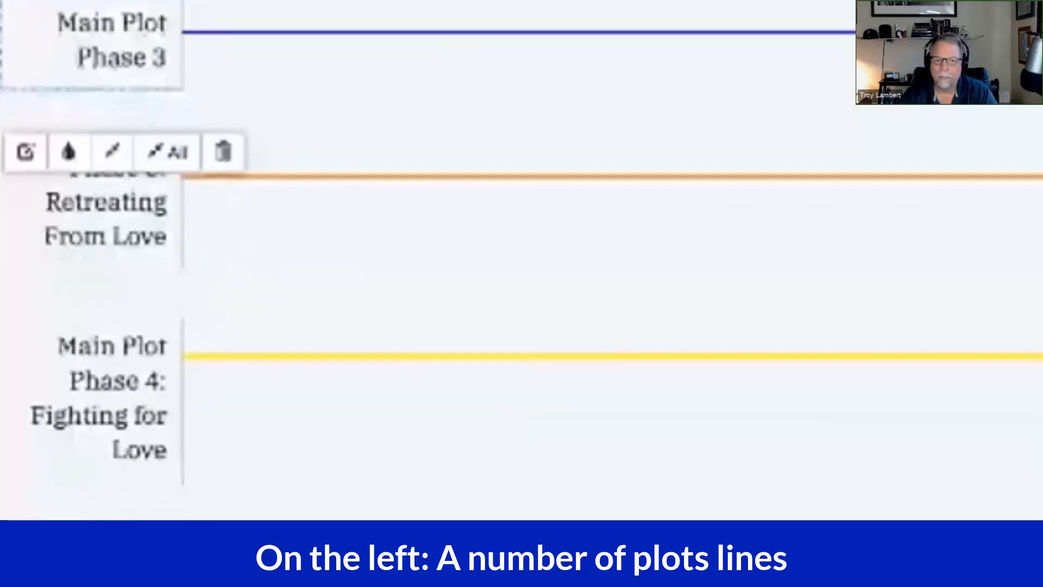
{"action": "scroll", "coordinate": [218, 114], "scroll_direction": "down", "scroll_amount": 3}
{"action": "scroll", "coordinate": [271, 158], "scroll_direction": "up", "scroll_amount": 10}
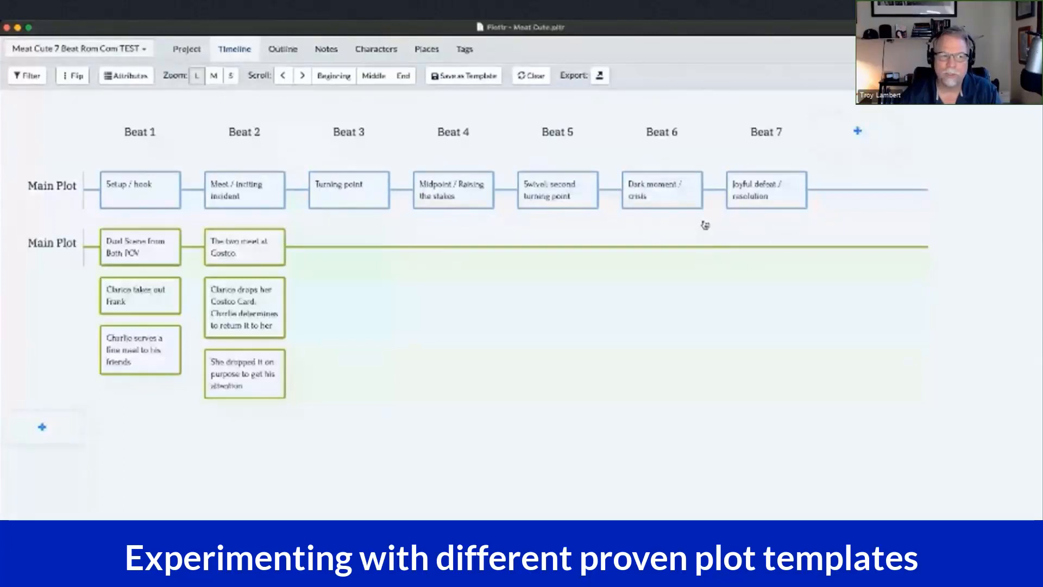
View the timeline of the book Meat Cute Sleuth's Journey TEST, followed by that of Meat Cute Romancing the Beat
{"action": "left_click", "coordinate": [79, 49]}
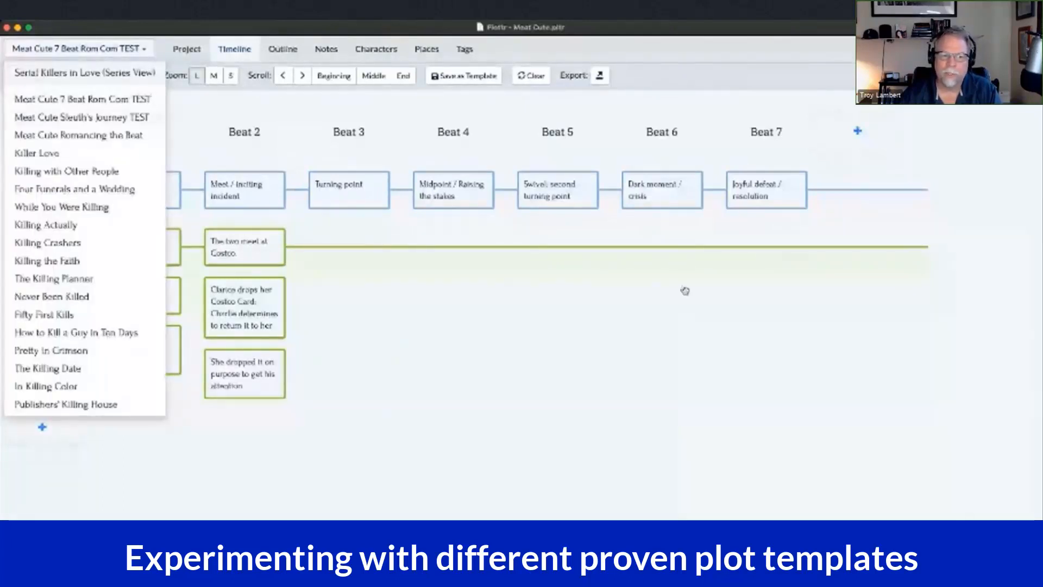
{"action": "left_click", "coordinate": [81, 116]}
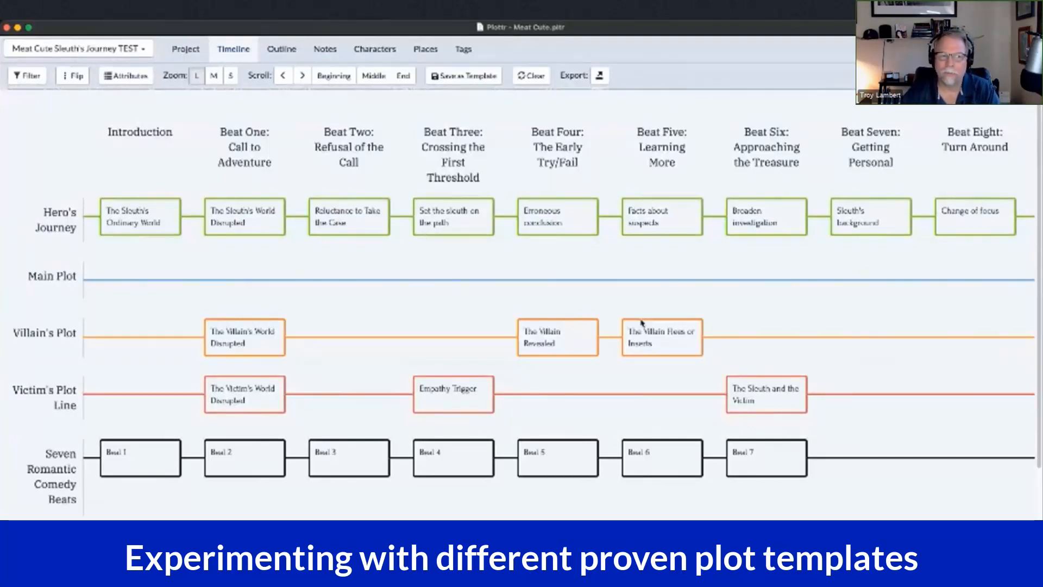
{"action": "key", "text": "Down"}
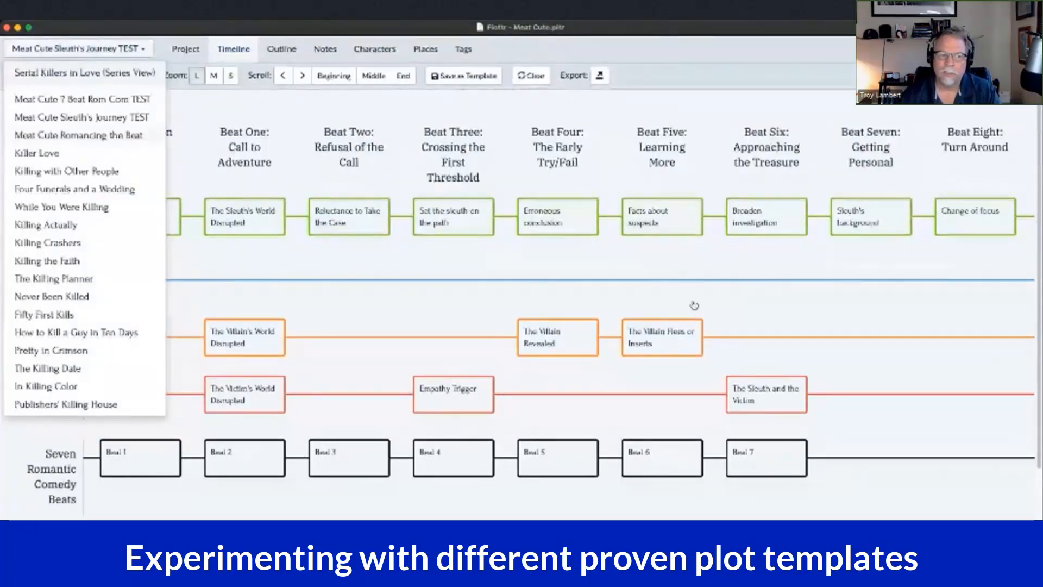
{"action": "key", "text": "Down"}
{"action": "key", "text": "Return"}
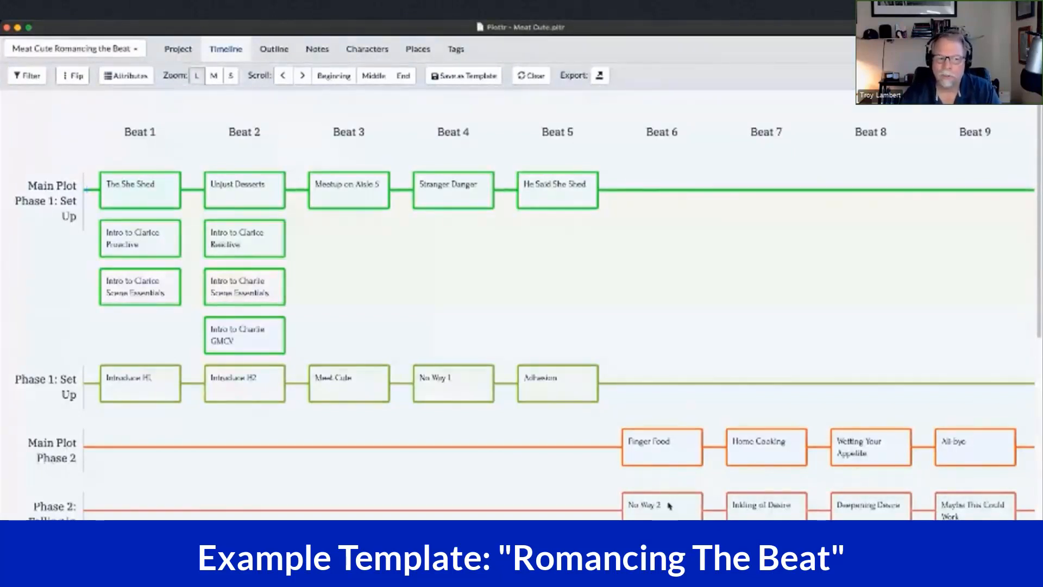
Read the template guidance in the Introduce H1 scene card of Phase 1: Set Up and close the card
{"action": "mouse_move", "coordinate": [140, 405]}
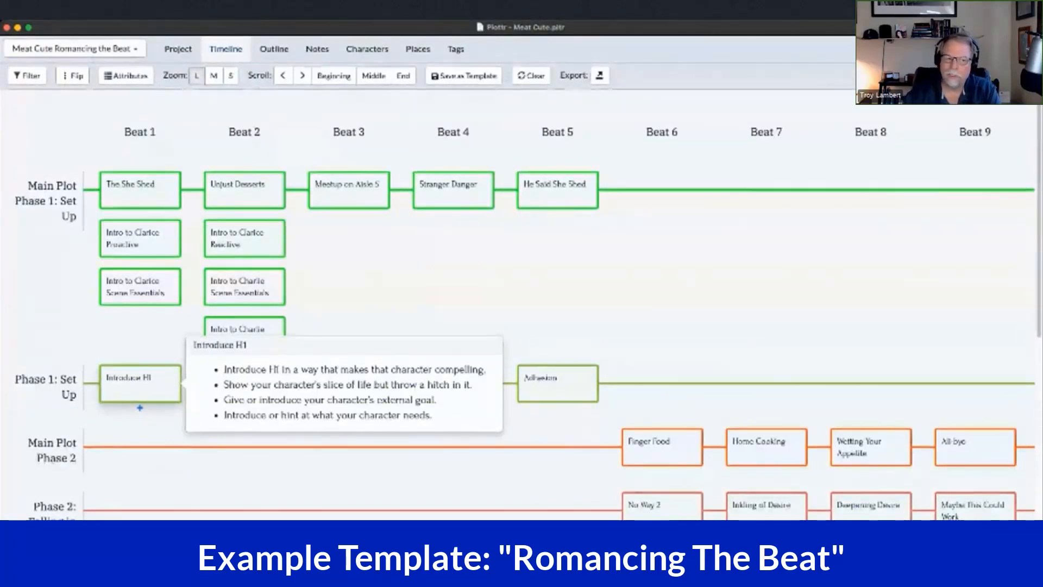
{"action": "left_click", "coordinate": [140, 385]}
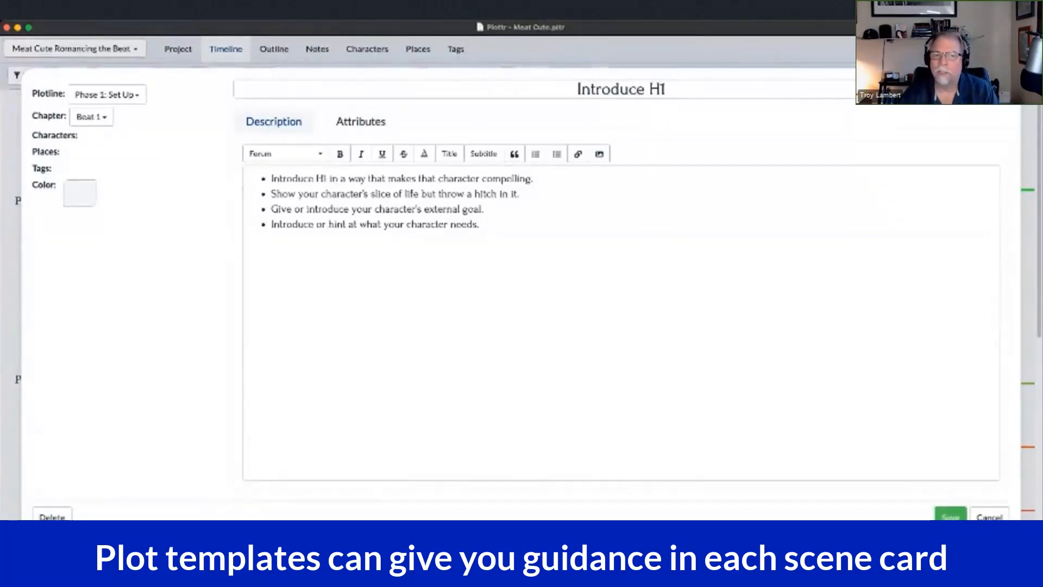
{"action": "key", "text": "Escape"}
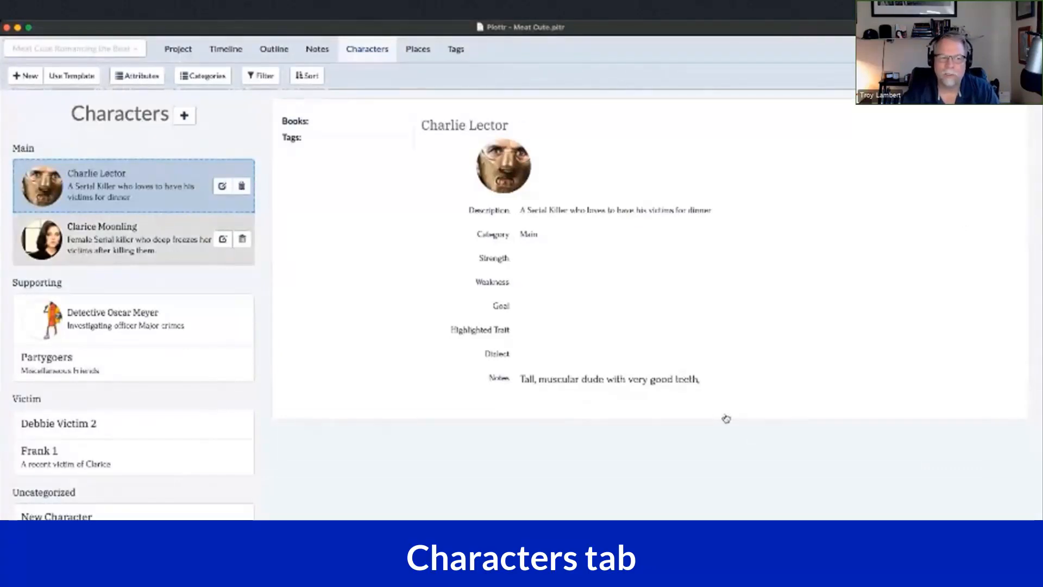
Review the character profiles of the second main character, the supporting detective and the first listed victim
{"action": "left_click", "coordinate": [136, 239]}
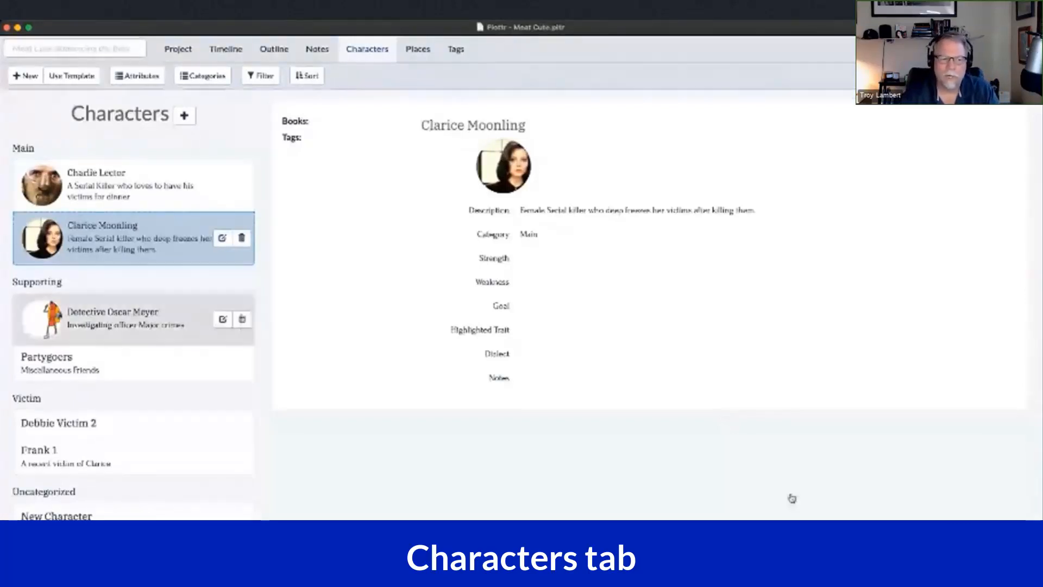
{"action": "left_click", "coordinate": [126, 319]}
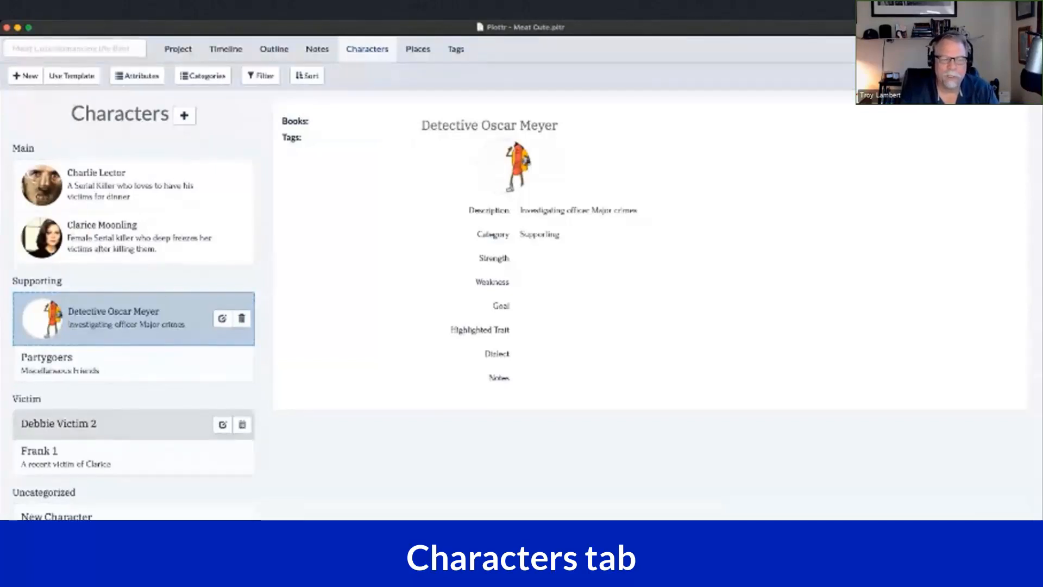
{"action": "left_click", "coordinate": [111, 424]}
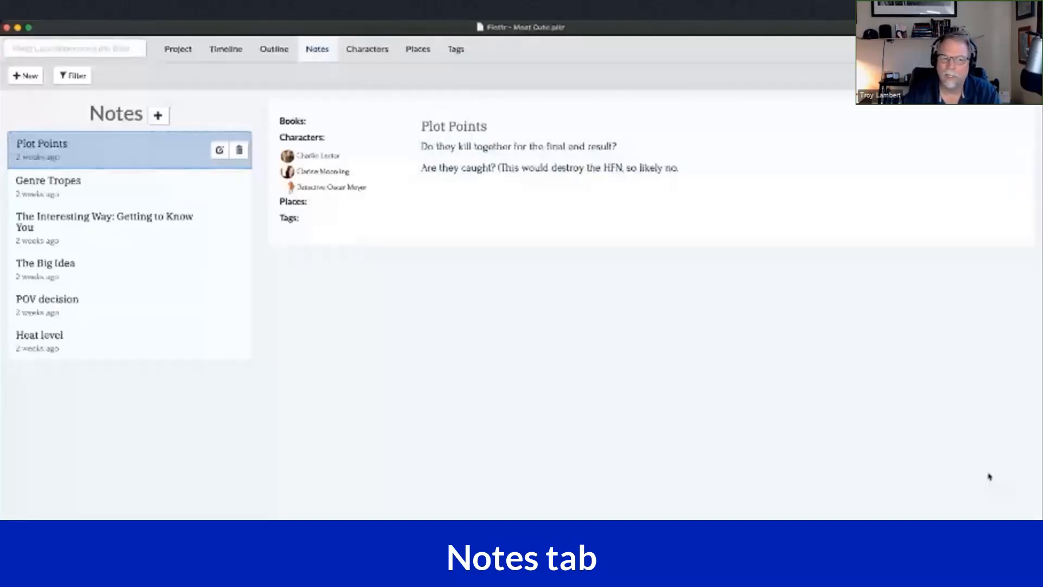
Read the project notes Genre Tropes, POV decision and Heat level
{"action": "left_click", "coordinate": [129, 185]}
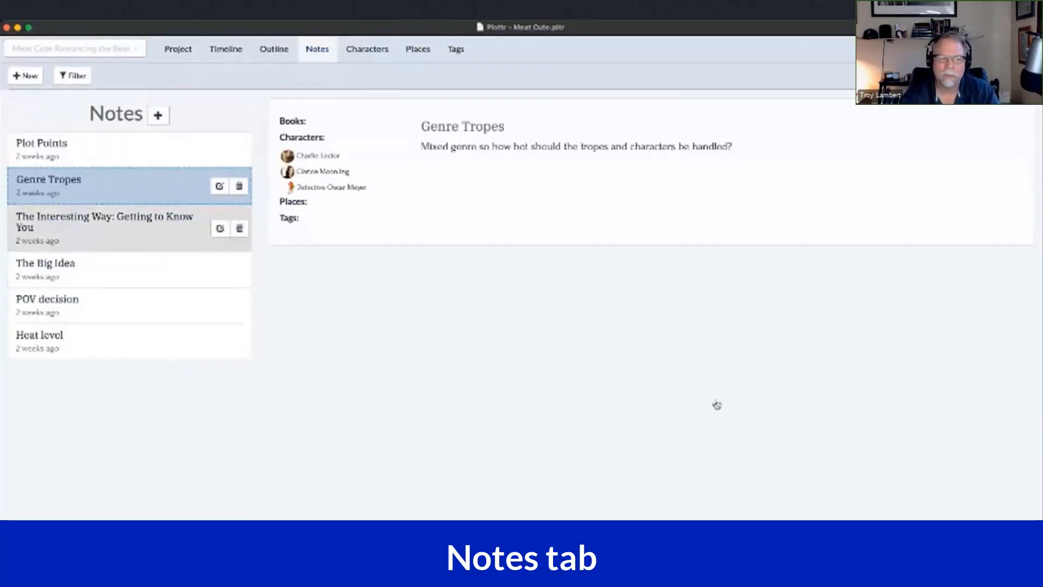
{"action": "left_click", "coordinate": [129, 306]}
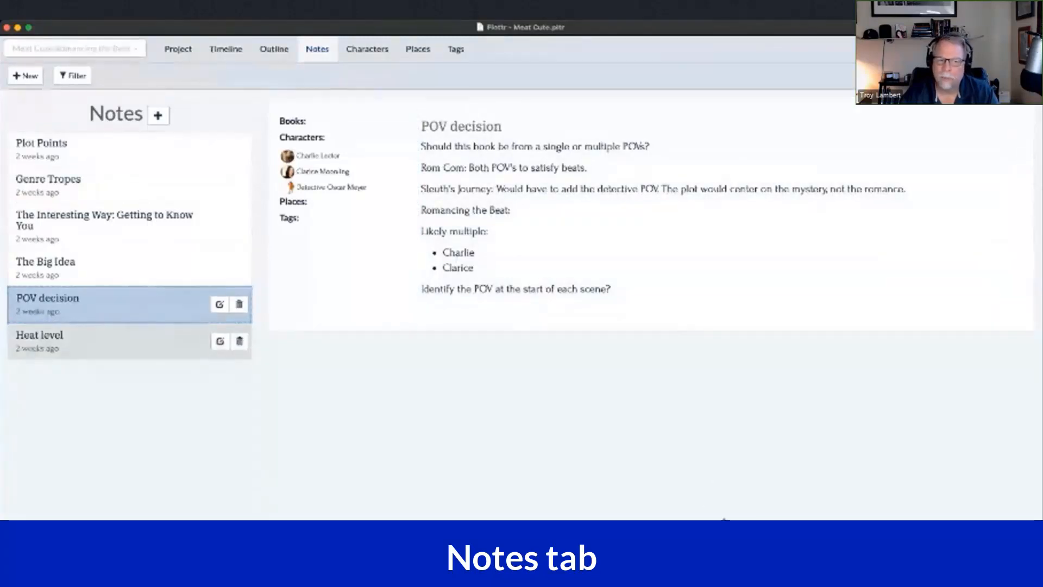
{"action": "left_click", "coordinate": [108, 342]}
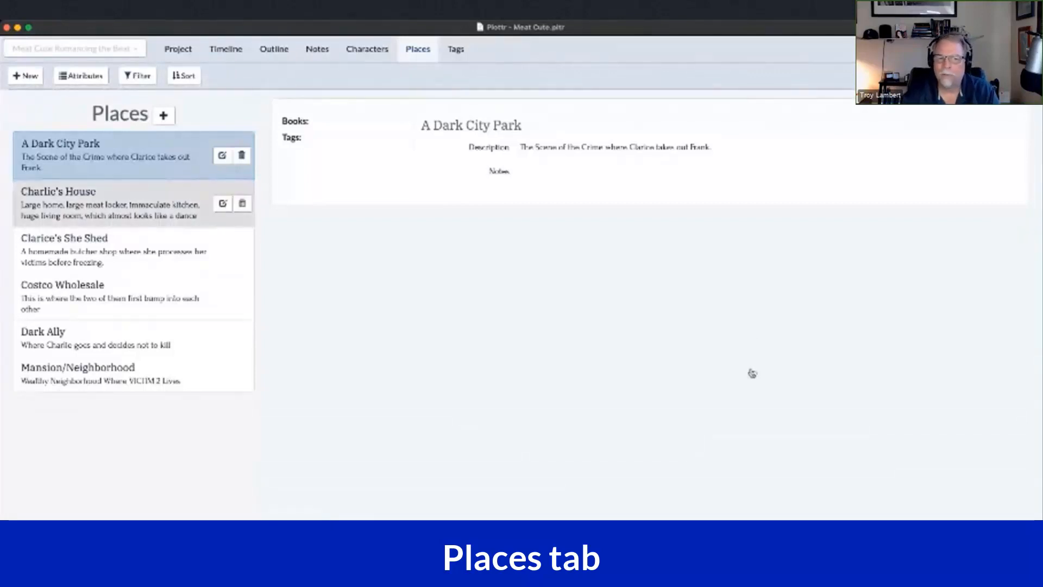
Review the place entries Charlie's House and Clarice's She Shed, and open the project's tags
{"action": "left_click", "coordinate": [111, 204]}
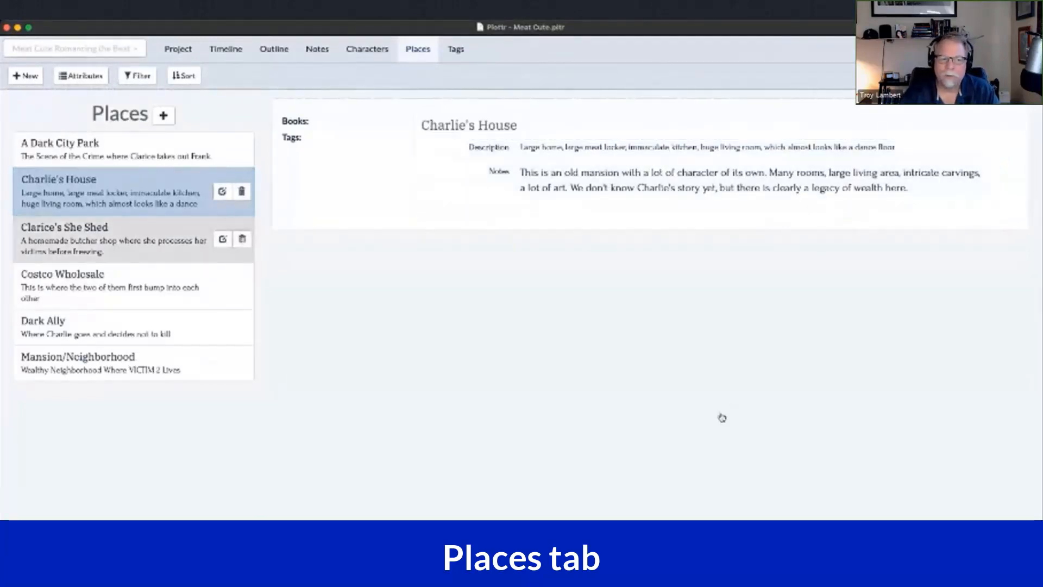
{"action": "left_click", "coordinate": [116, 240]}
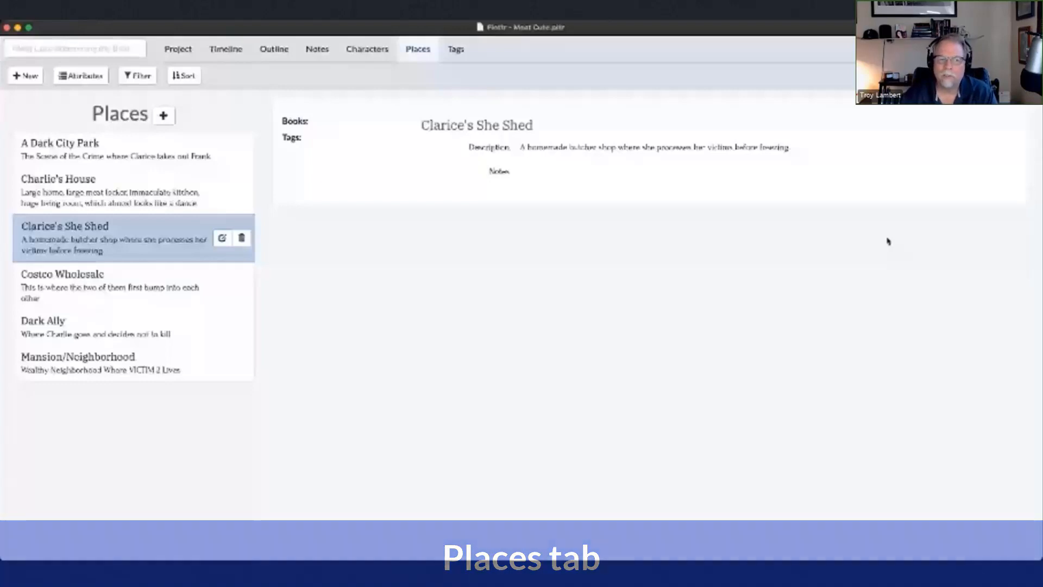
{"action": "left_click", "coordinate": [456, 49]}
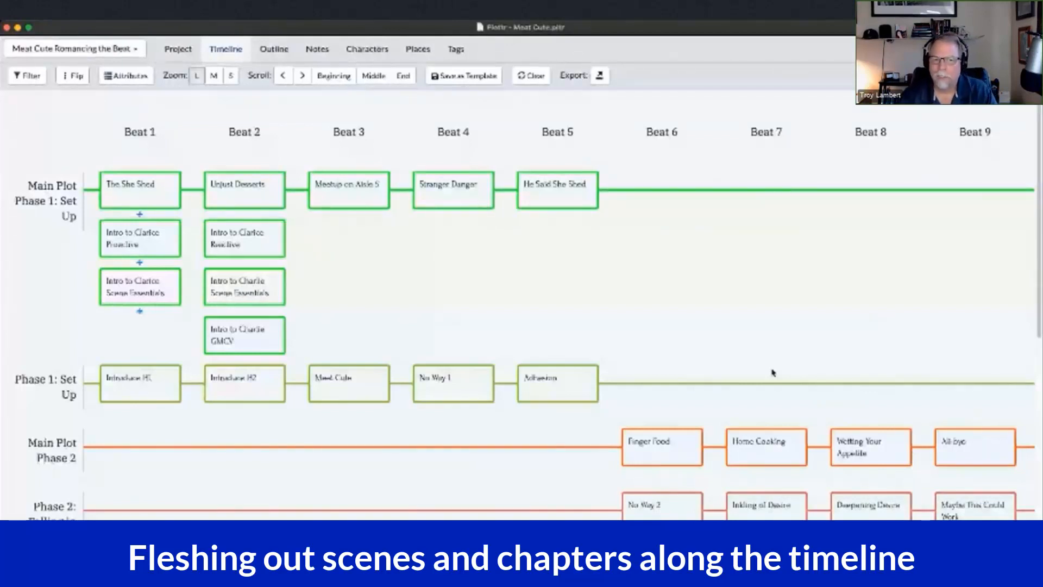
{"action": "mouse_move", "coordinate": [566, 196]}
{"action": "mouse_move", "coordinate": [565, 195]}
{"action": "left_mouse_down"}
{"action": "mouse_move", "coordinate": [661, 191]}
{"action": "mouse_move", "coordinate": [557, 190]}
{"action": "left_mouse_up"}
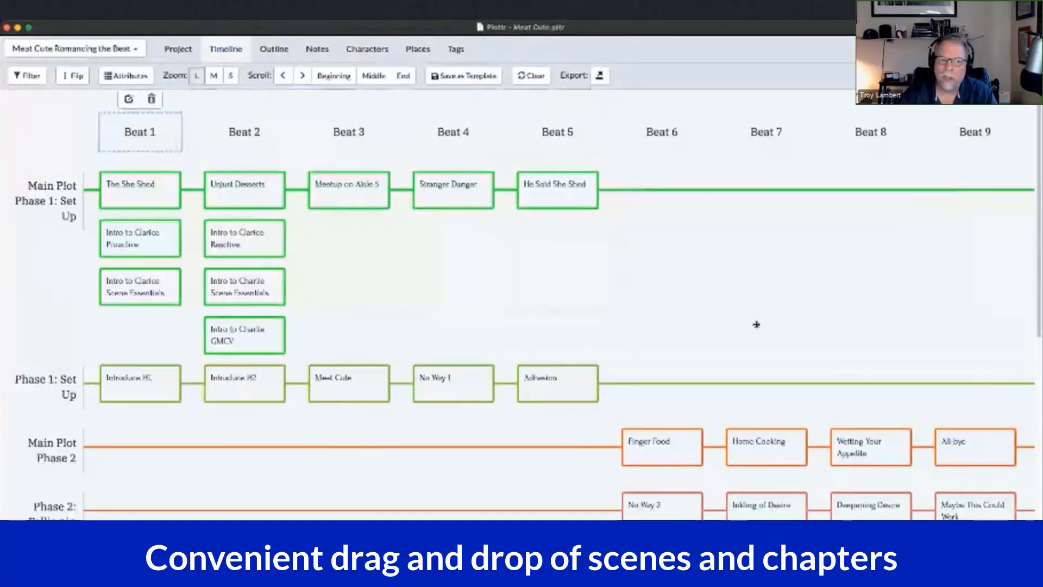
Open the Intro to Charlie GMCV scene card under Beat 2 and review its verb, goal, motivation and conflict attributes
{"action": "mouse_move", "coordinate": [245, 336]}
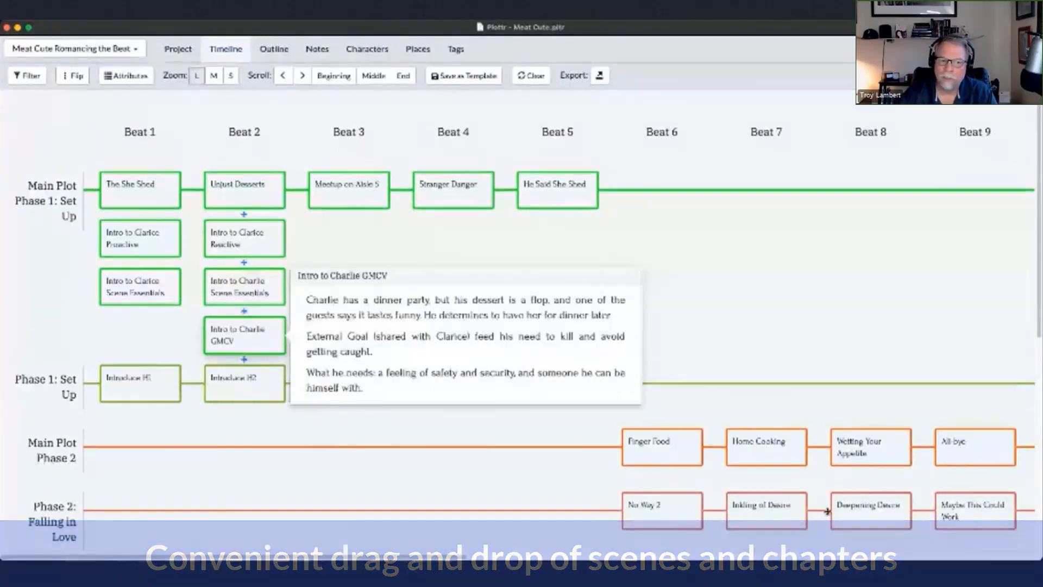
{"action": "left_click", "coordinate": [245, 335]}
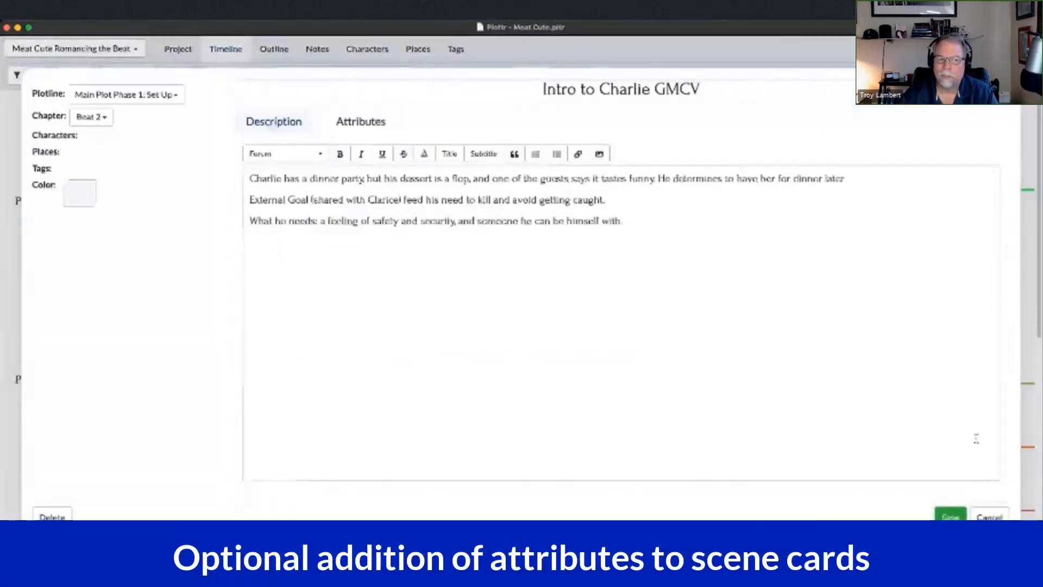
{"action": "left_click", "coordinate": [361, 121]}
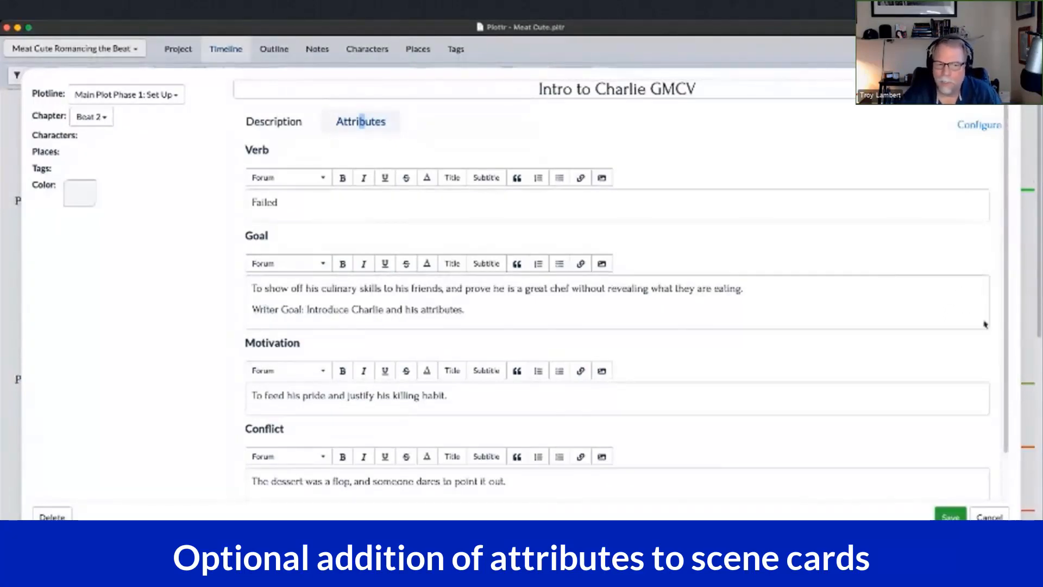
{"action": "scroll", "coordinate": [986, 324], "scroll_direction": "down", "scroll_amount": 2}
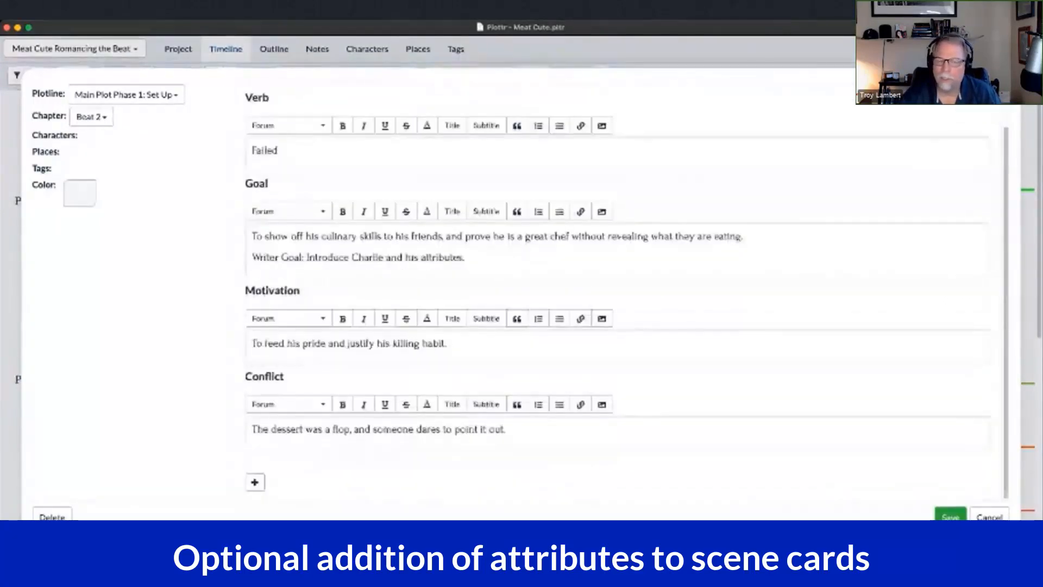
{"action": "scroll", "coordinate": [362, 89], "scroll_direction": "up", "scroll_amount": 1}
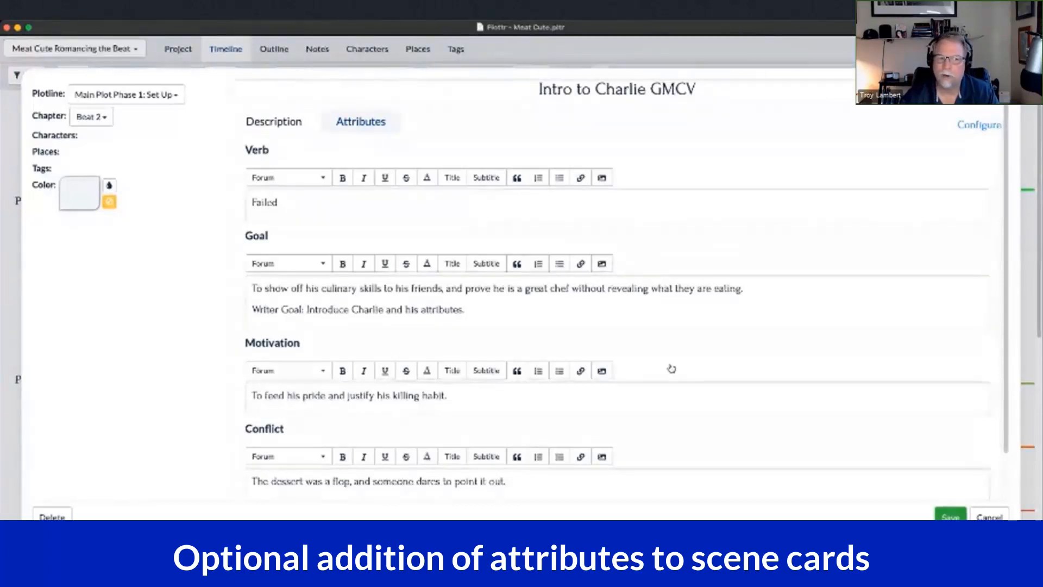
Set the Intro to Charlie GMCV card's color to the default green and save the card
{"action": "left_click", "coordinate": [82, 193]}
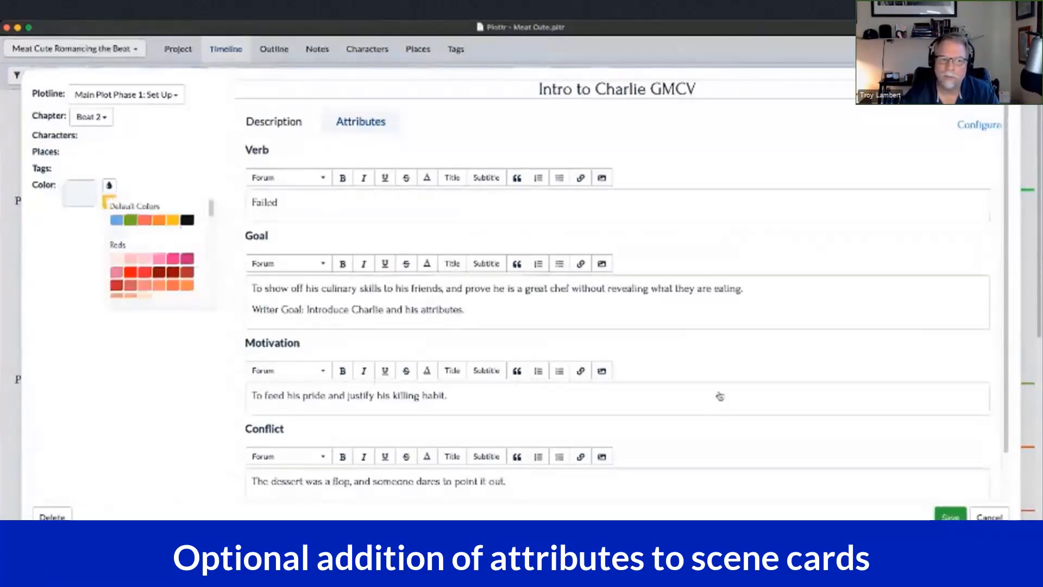
{"action": "left_click", "coordinate": [131, 219]}
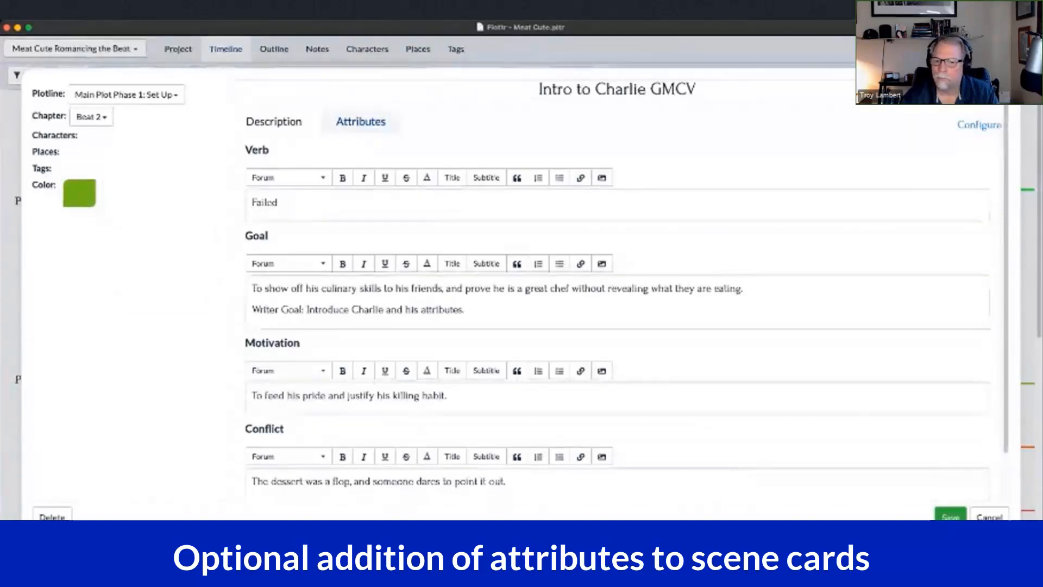
{"action": "left_click", "coordinate": [951, 517]}
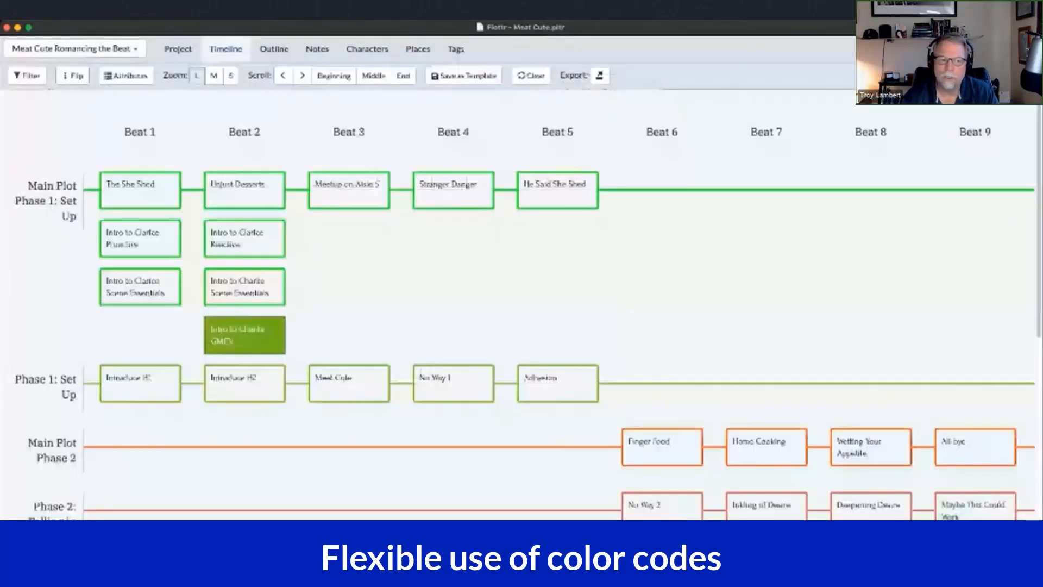
Examine the plotlines from Phase 2 to Phase 4 through Beat 20, previewing the Finger Food and What Whole Hearted Looks Like cards
{"action": "mouse_move", "coordinate": [245, 336]}
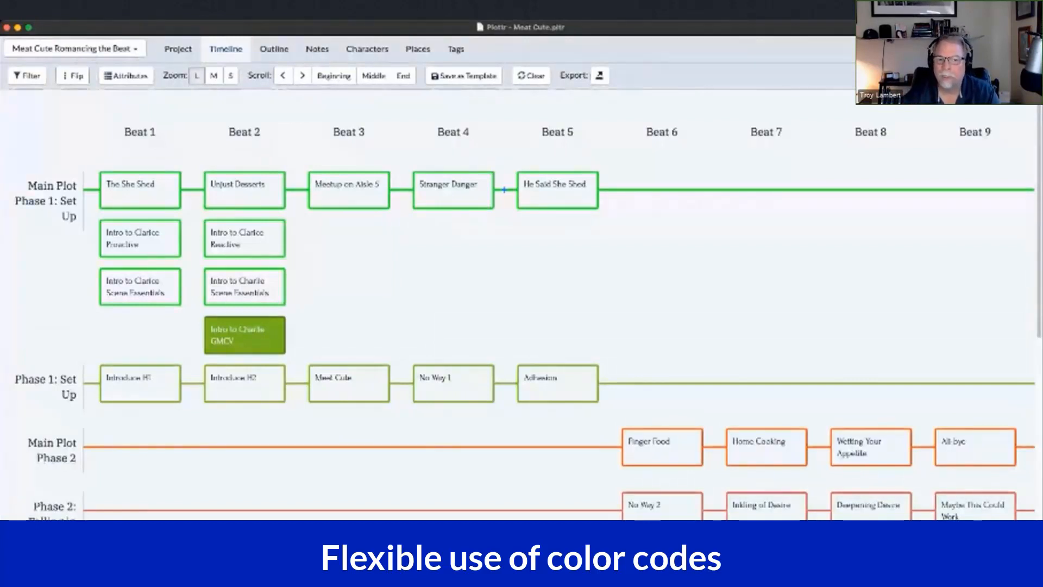
{"action": "scroll", "coordinate": [504, 189], "scroll_direction": "down", "scroll_amount": 2}
{"action": "scroll", "coordinate": [505, 255], "scroll_direction": "down", "scroll_amount": 3}
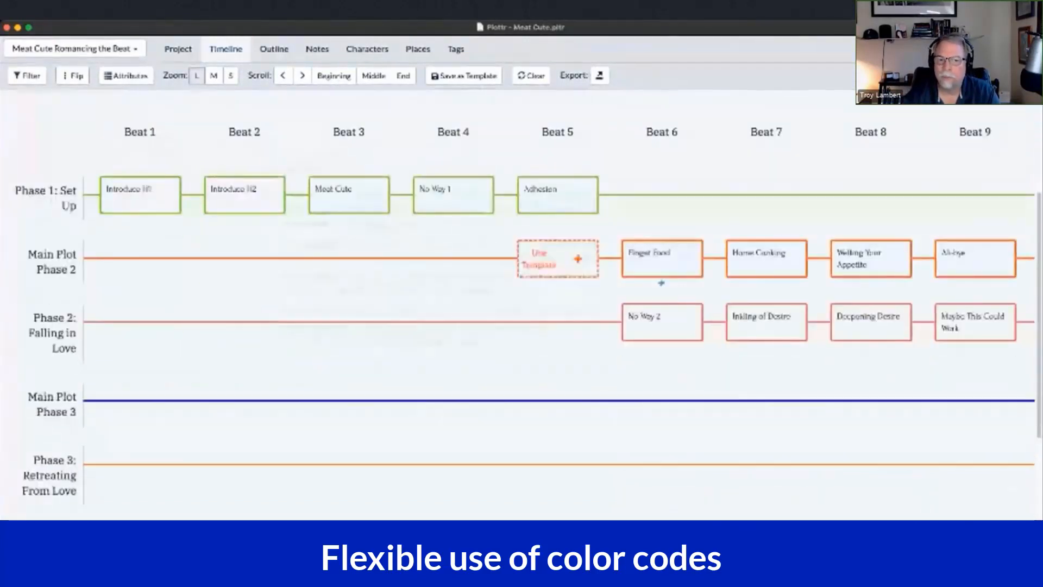
{"action": "mouse_move", "coordinate": [662, 260]}
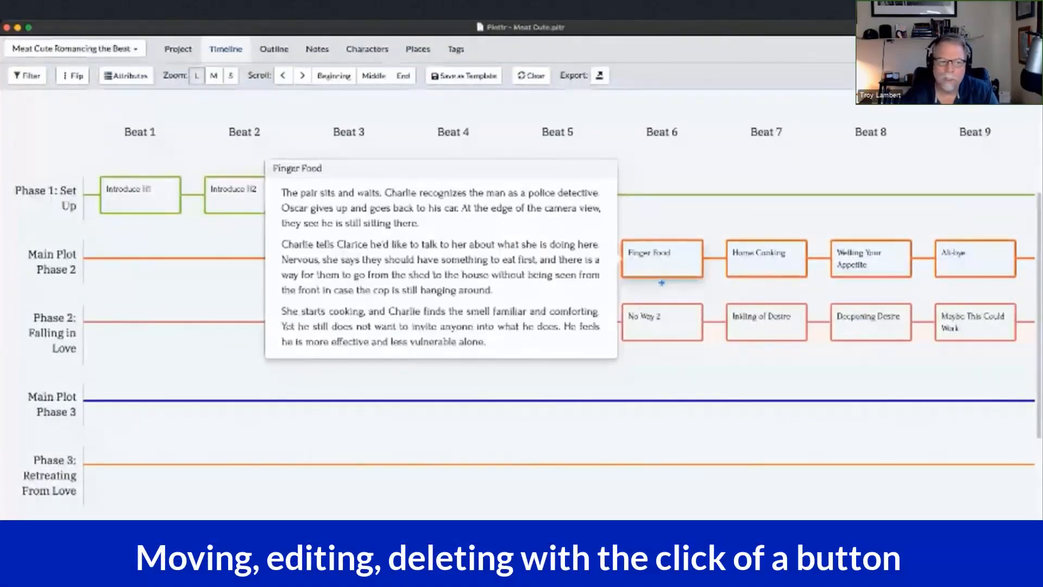
{"action": "scroll", "coordinate": [140, 401], "scroll_direction": "down", "scroll_amount": 1}
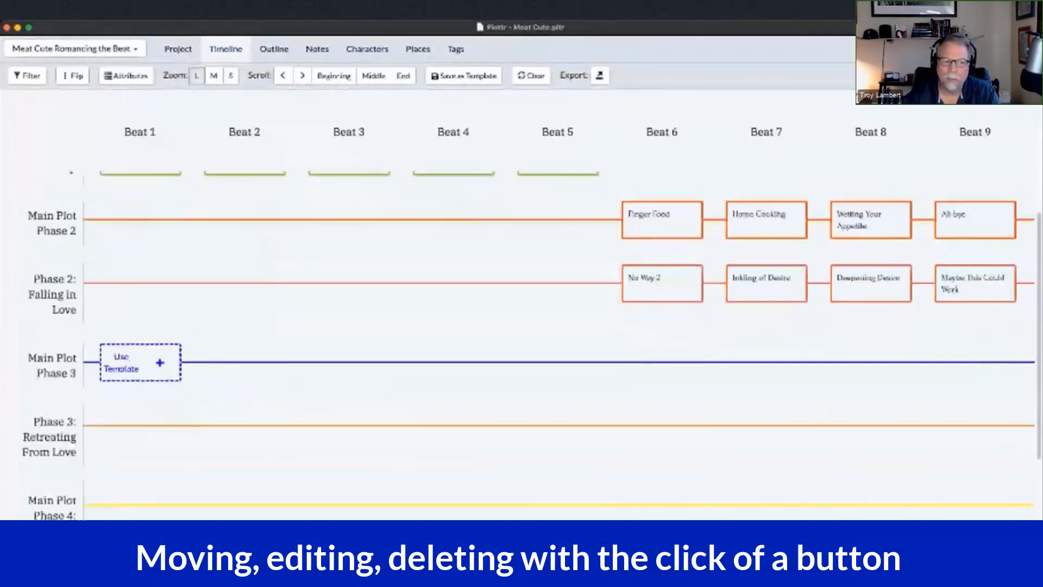
{"action": "scroll", "coordinate": [140, 351], "scroll_direction": "down", "scroll_amount": 3}
{"action": "mouse_move", "coordinate": [43, 440]}
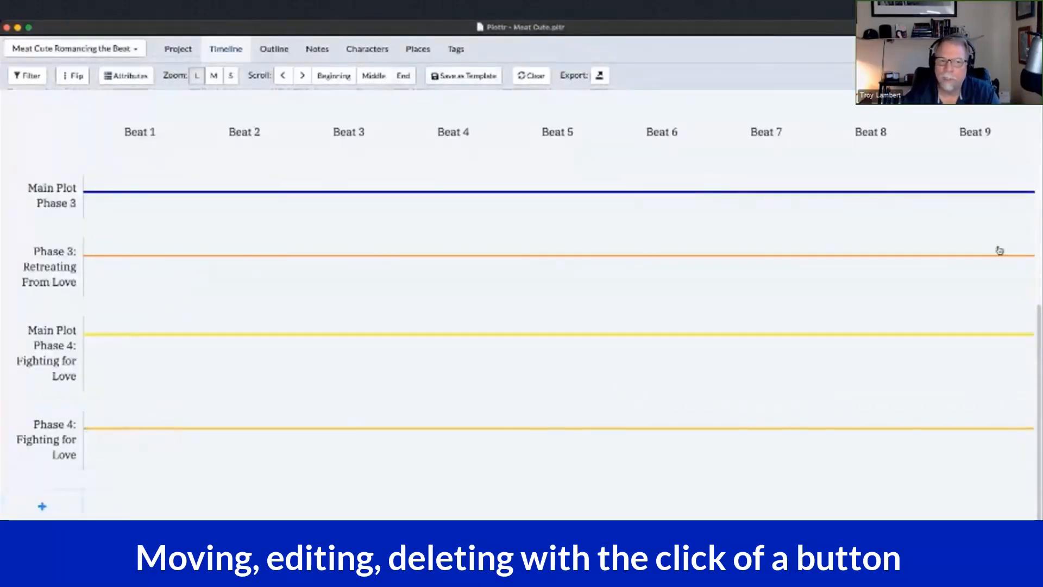
{"action": "scroll", "coordinate": [1000, 250], "scroll_direction": "right", "scroll_amount": 10}
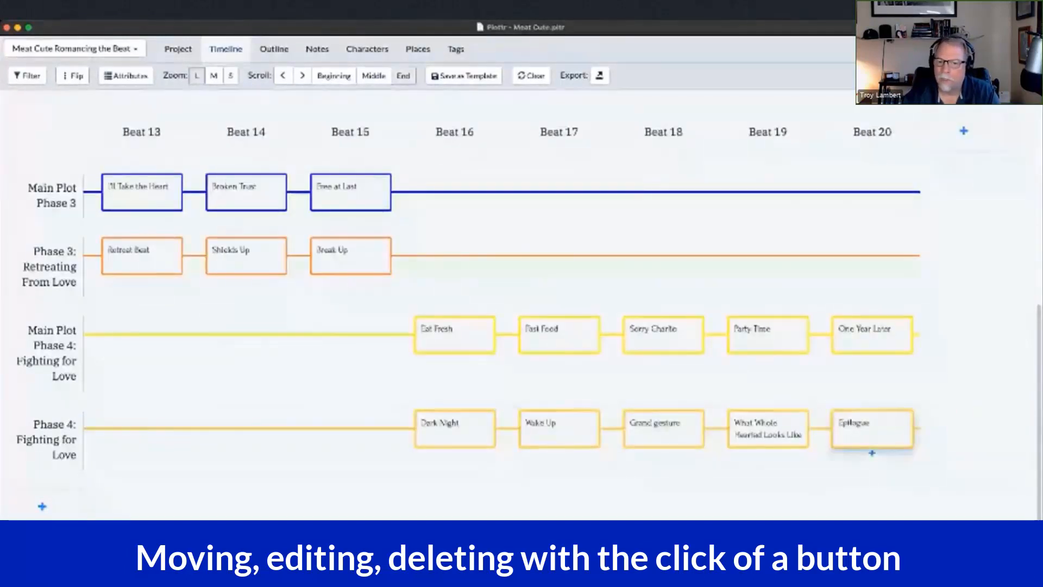
{"action": "mouse_move", "coordinate": [768, 430]}
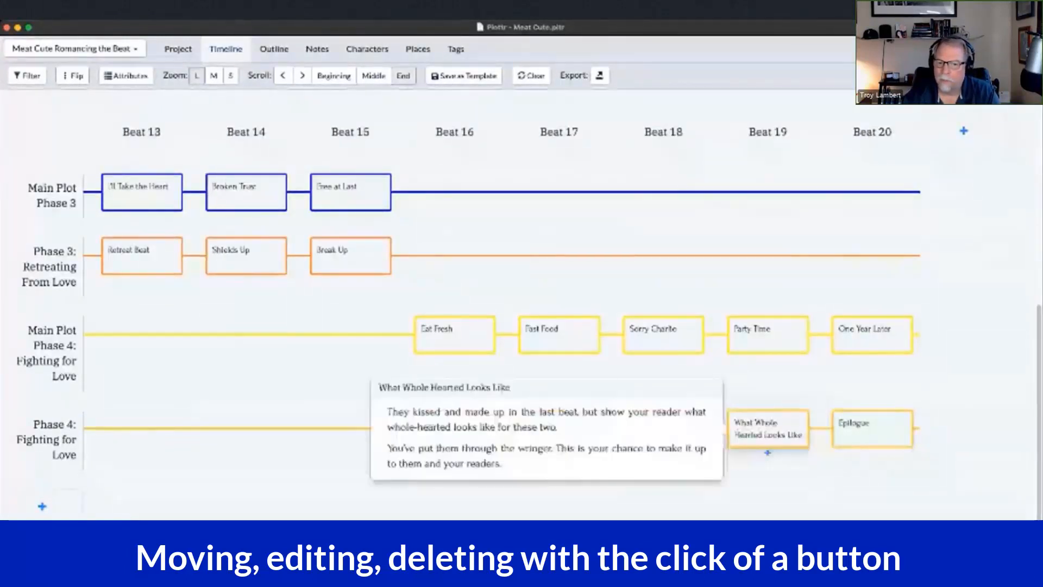
Preview the descriptions of the Grand gesture, Wake Up and Dark Night cards in the Phase 4 plotline
{"action": "mouse_move", "coordinate": [662, 430]}
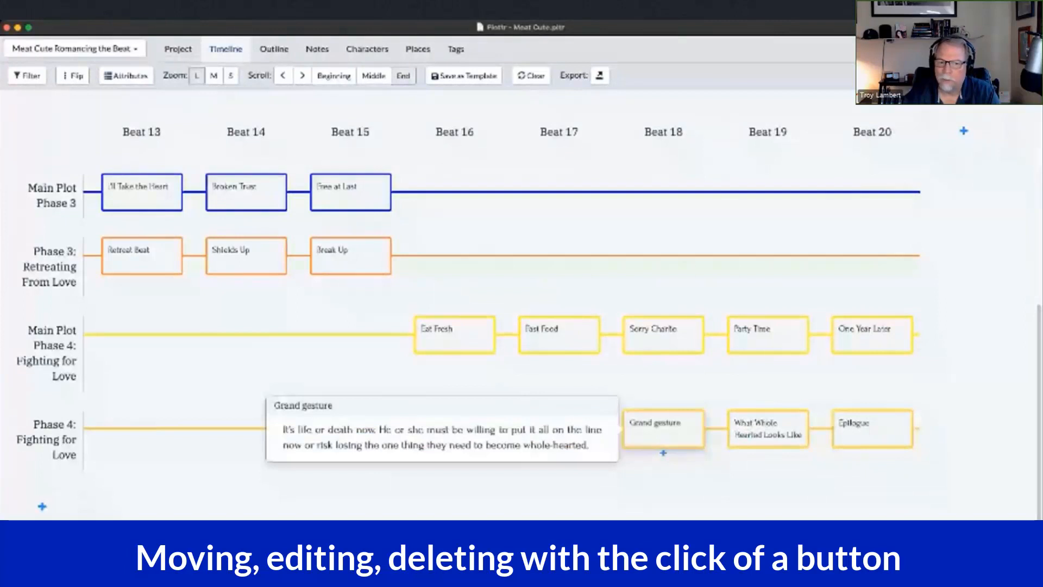
{"action": "mouse_move", "coordinate": [558, 430]}
{"action": "mouse_move", "coordinate": [455, 429]}
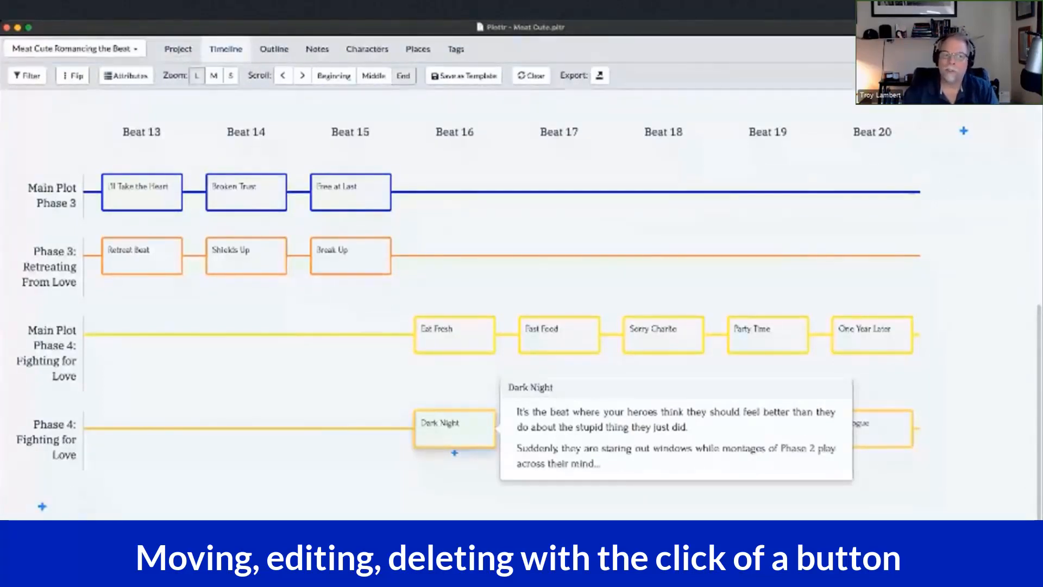
{"action": "mouse_move", "coordinate": [350, 429]}
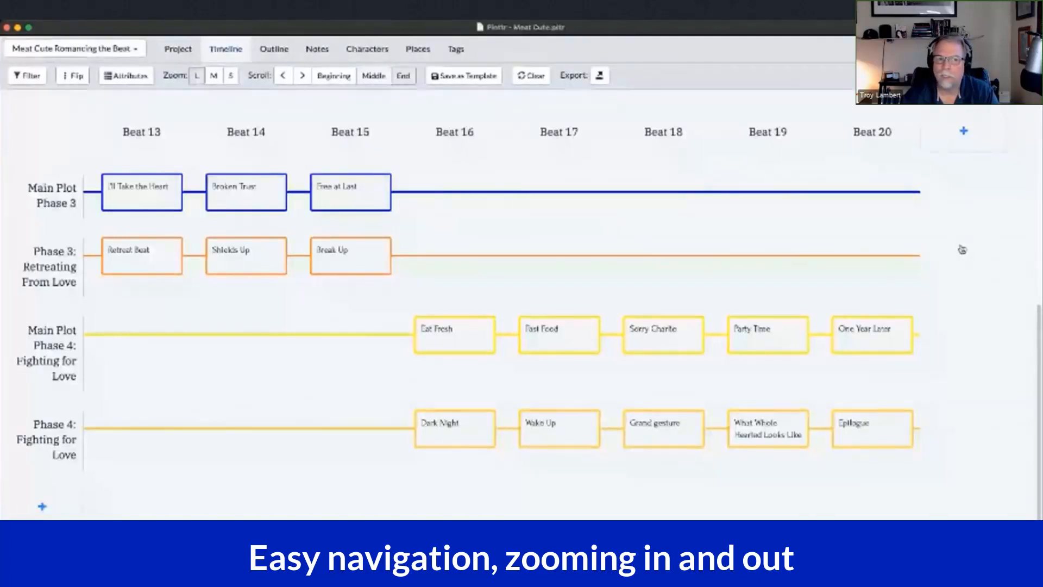
Look over the plotlines from Beat 15 back to Beat 1, returning to the start of the Phase 1 scene cards
{"action": "scroll", "coordinate": [962, 250], "scroll_direction": "left", "scroll_amount": 10}
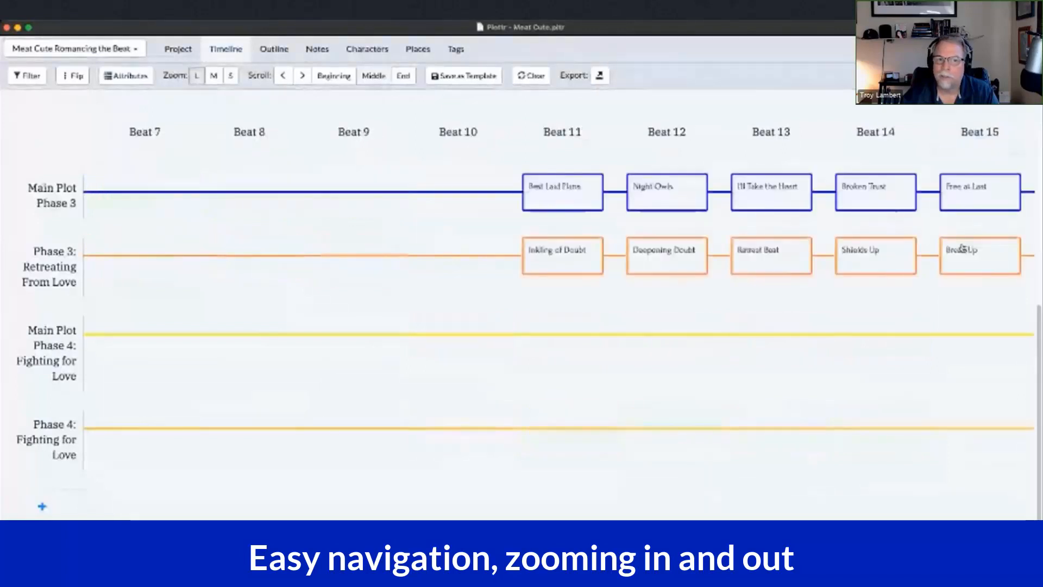
{"action": "left_click_drag", "start_coordinate": [1040, 407], "coordinate": [1041, 405]}
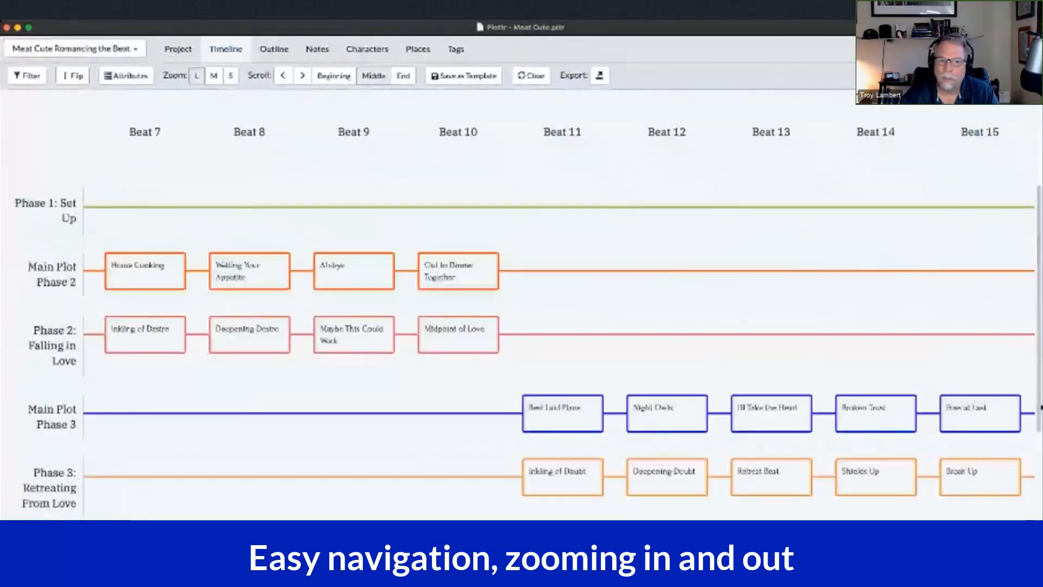
{"action": "scroll", "coordinate": [1027, 345], "scroll_direction": "up", "scroll_amount": 4}
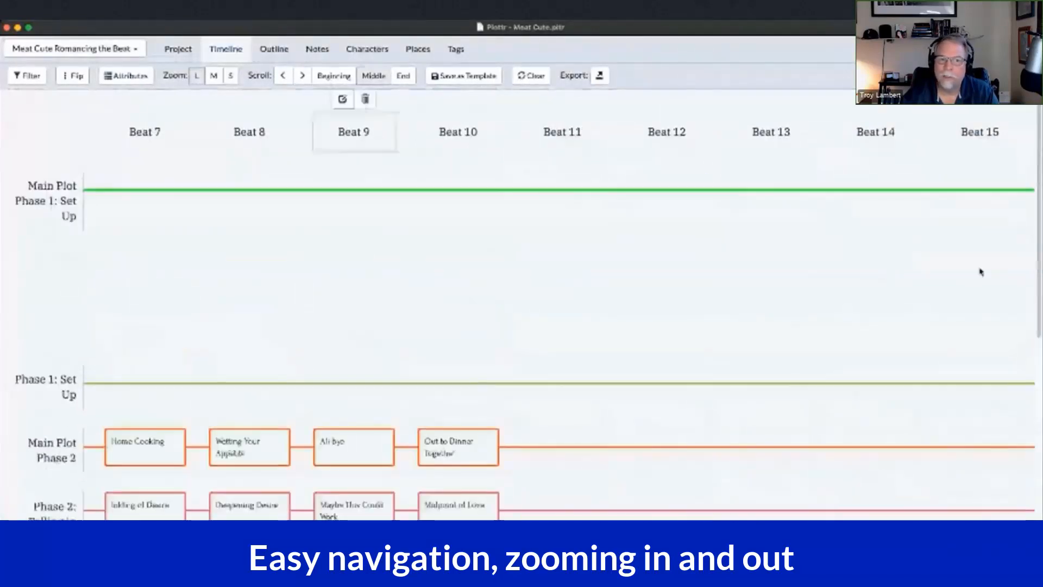
{"action": "scroll", "coordinate": [925, 252], "scroll_direction": "left", "scroll_amount": 10}
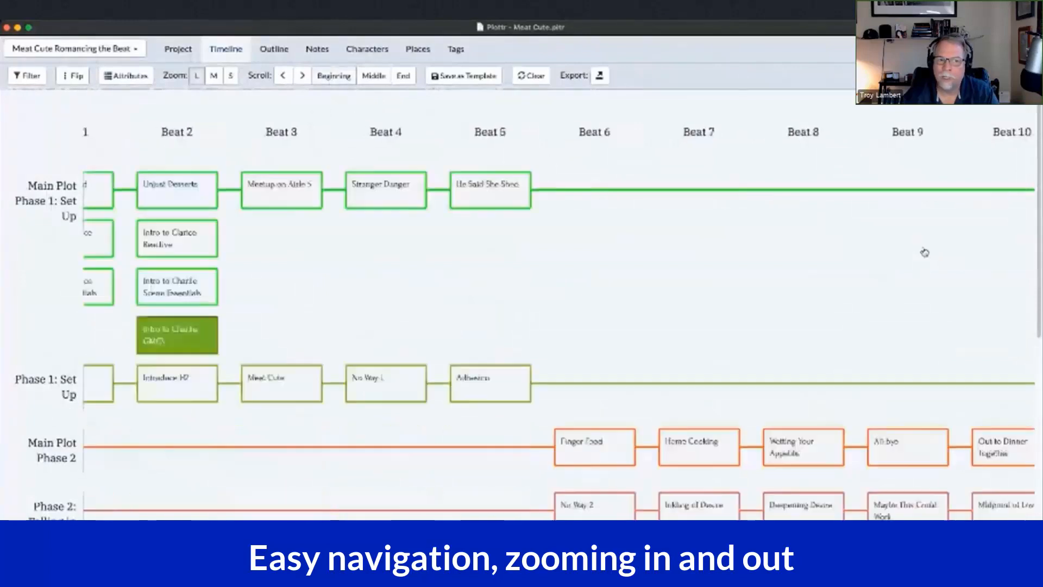
{"action": "scroll", "coordinate": [924, 252], "scroll_direction": "left", "scroll_amount": 3}
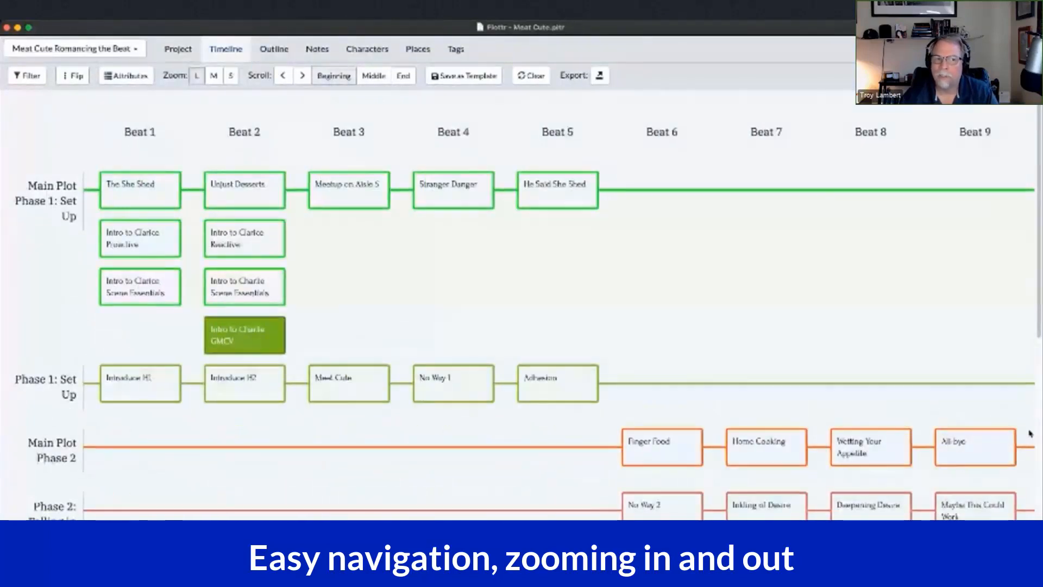
{"action": "scroll", "coordinate": [879, 254], "scroll_direction": "right", "scroll_amount": 3}
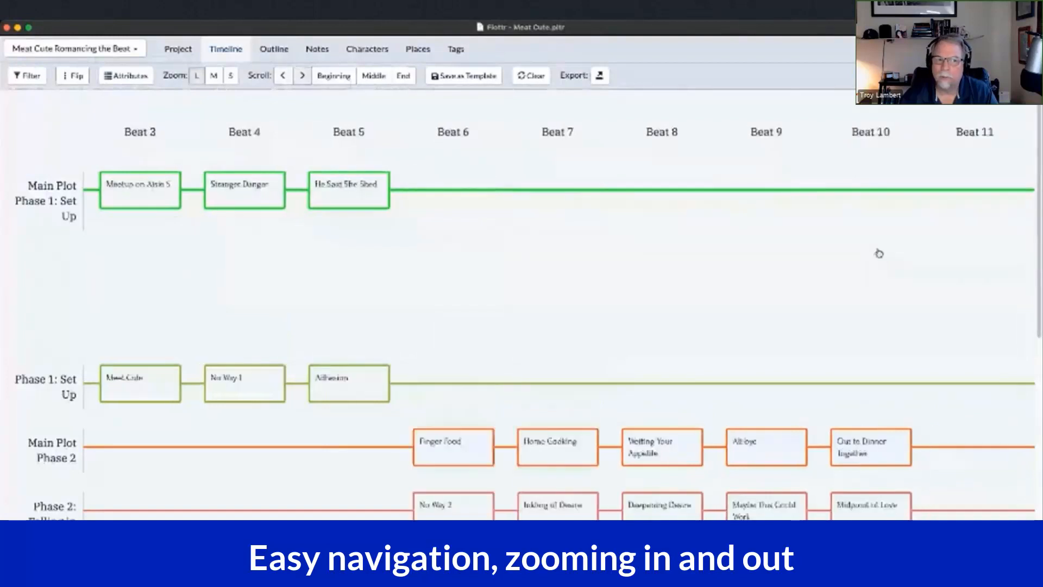
{"action": "scroll", "coordinate": [874, 252], "scroll_direction": "left", "scroll_amount": 3}
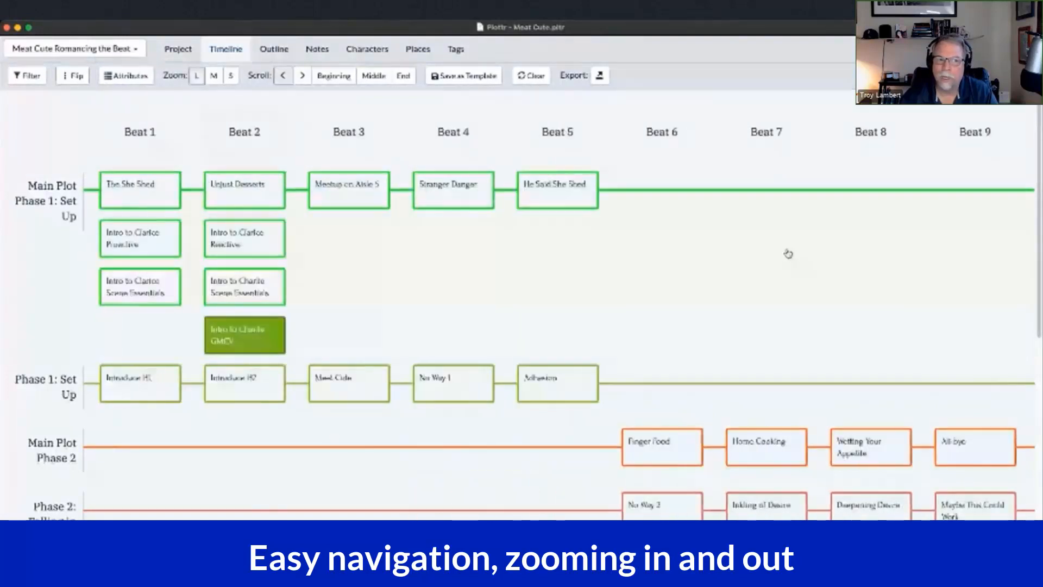
View the timeline at medium and small zoom, checking the plotlines across all beats, and return it to large zoom
{"action": "left_click", "coordinate": [214, 75]}
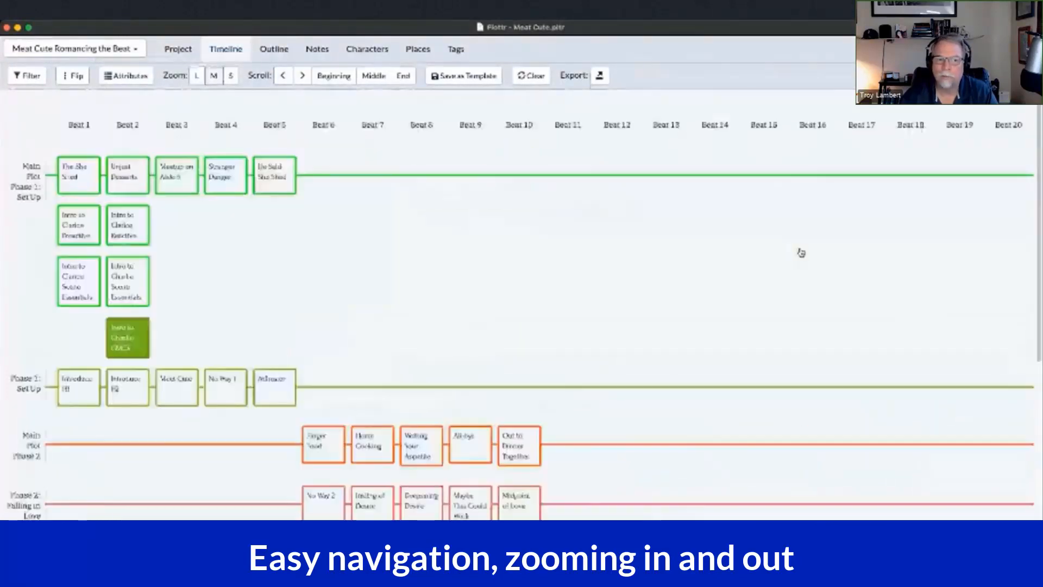
{"action": "scroll", "coordinate": [568, 380], "scroll_direction": "down", "scroll_amount": 2}
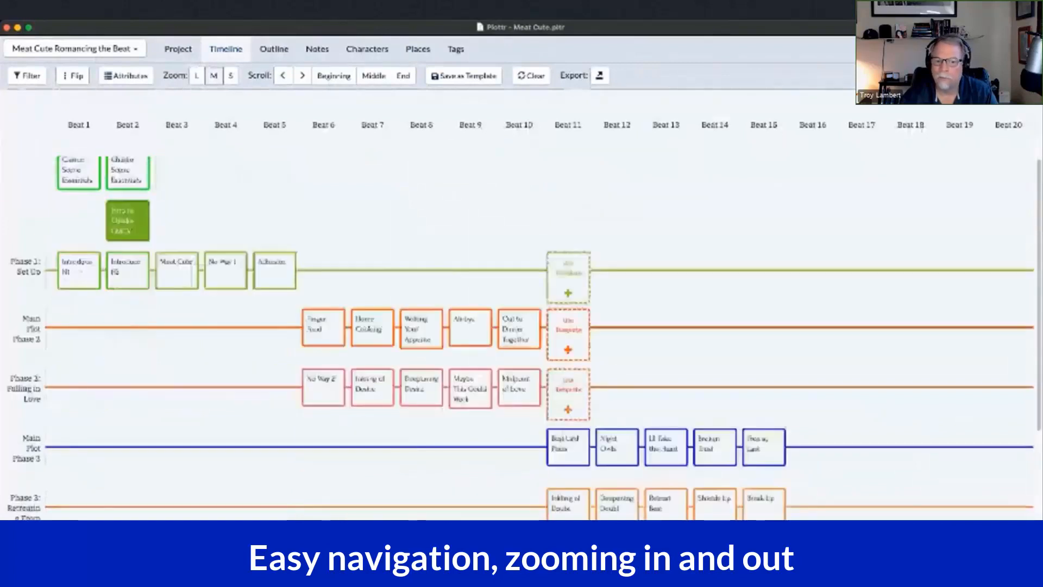
{"action": "scroll", "coordinate": [568, 404], "scroll_direction": "down", "scroll_amount": 1}
{"action": "scroll", "coordinate": [568, 405], "scroll_direction": "up", "scroll_amount": 3}
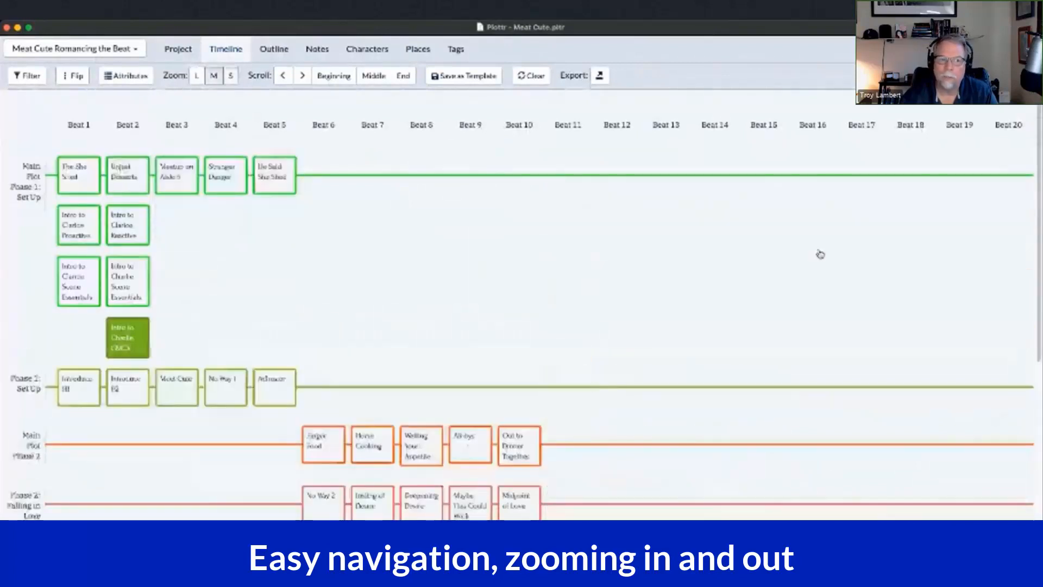
{"action": "left_click", "coordinate": [231, 75]}
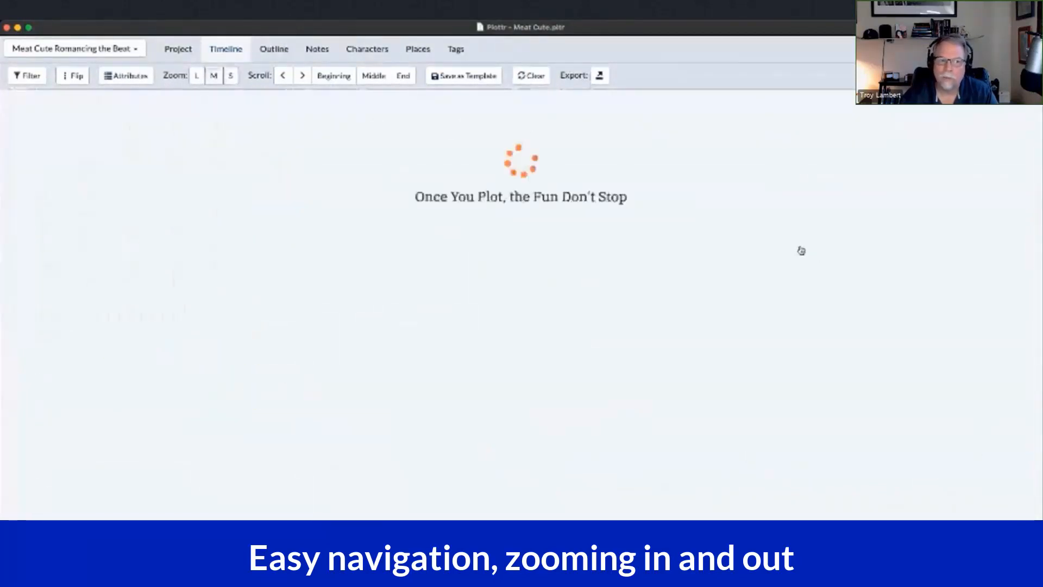
{"action": "left_click", "coordinate": [214, 76]}
{"action": "left_click", "coordinate": [196, 76]}
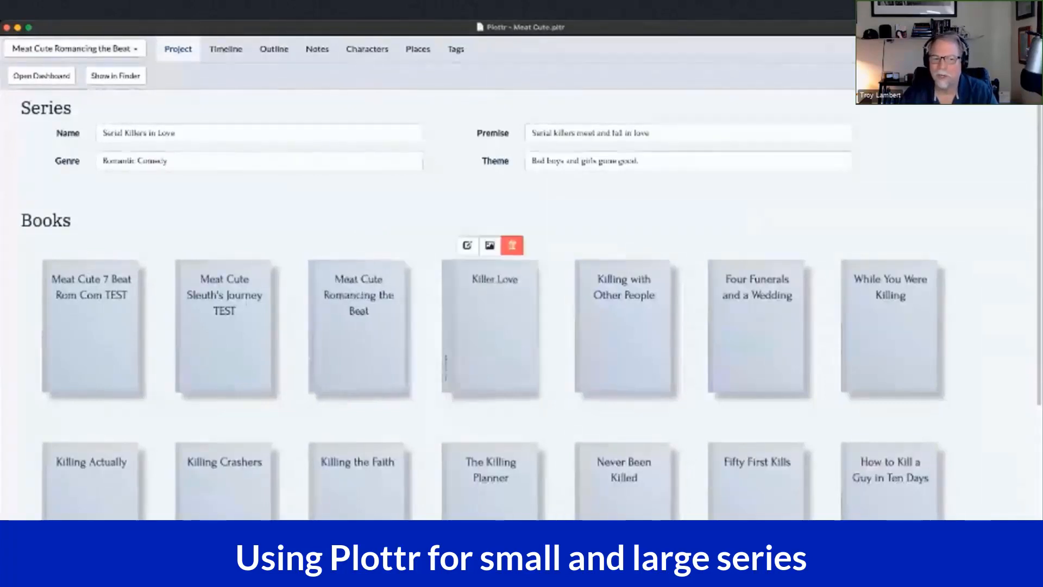
Look through the books in the Serial Killers in Love series and open the Killer Love book
{"action": "scroll", "coordinate": [489, 304], "scroll_direction": "down", "scroll_amount": 3}
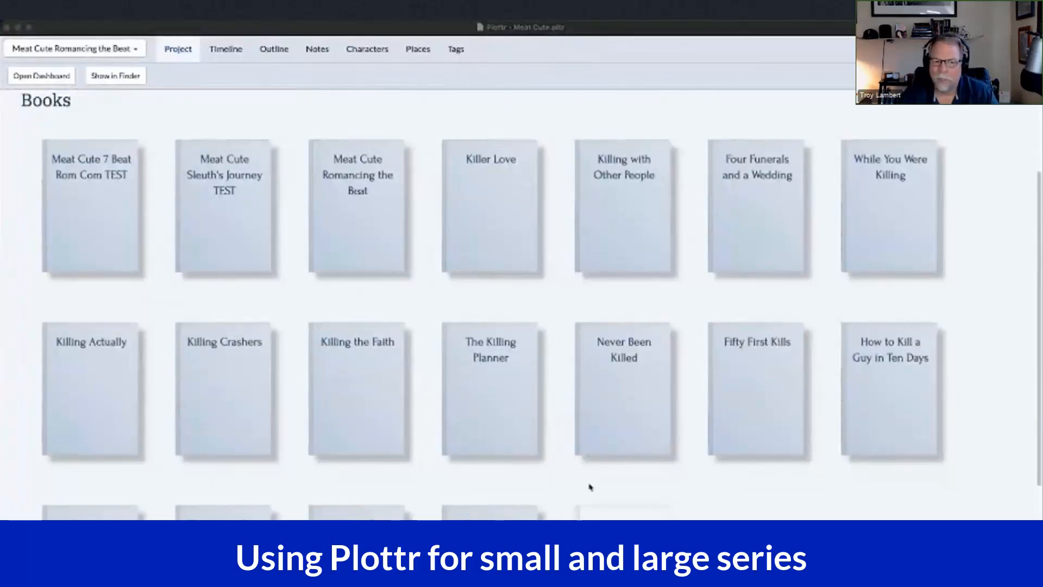
{"action": "left_click", "coordinate": [650, 478]}
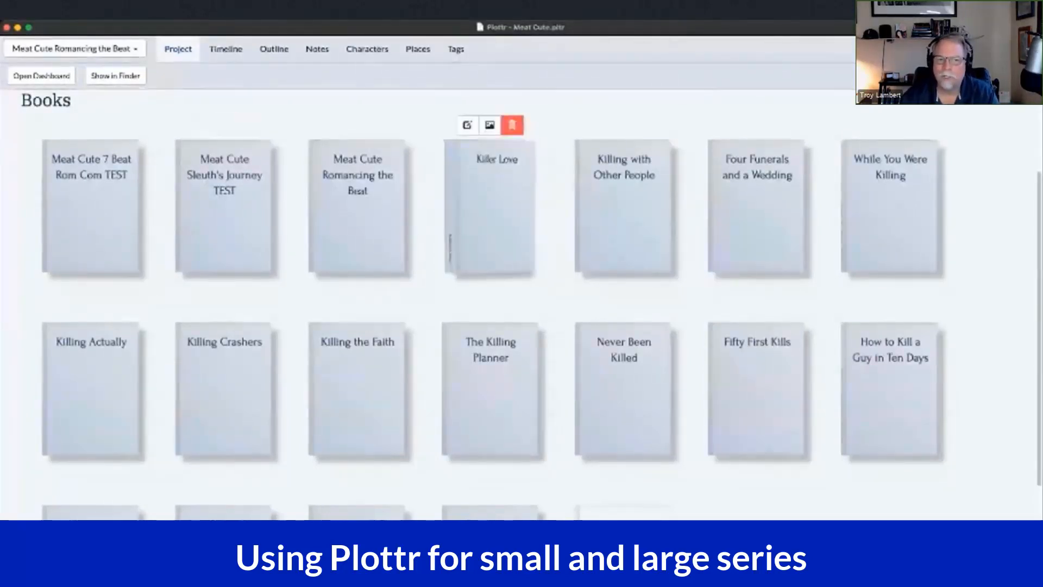
{"action": "left_click", "coordinate": [450, 250]}
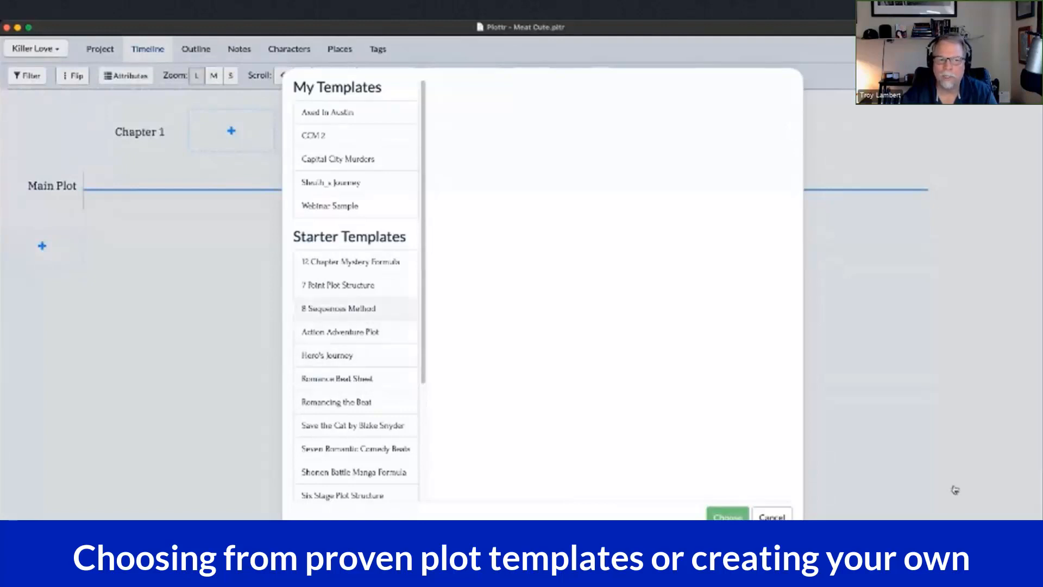
Review the Three Story Method starter template's plotlines, scene cards and chapters, and apply it to the Killer Love timeline
{"action": "scroll", "coordinate": [353, 348], "scroll_direction": "down", "scroll_amount": 1}
{"action": "scroll", "coordinate": [353, 353], "scroll_direction": "down", "scroll_amount": 6}
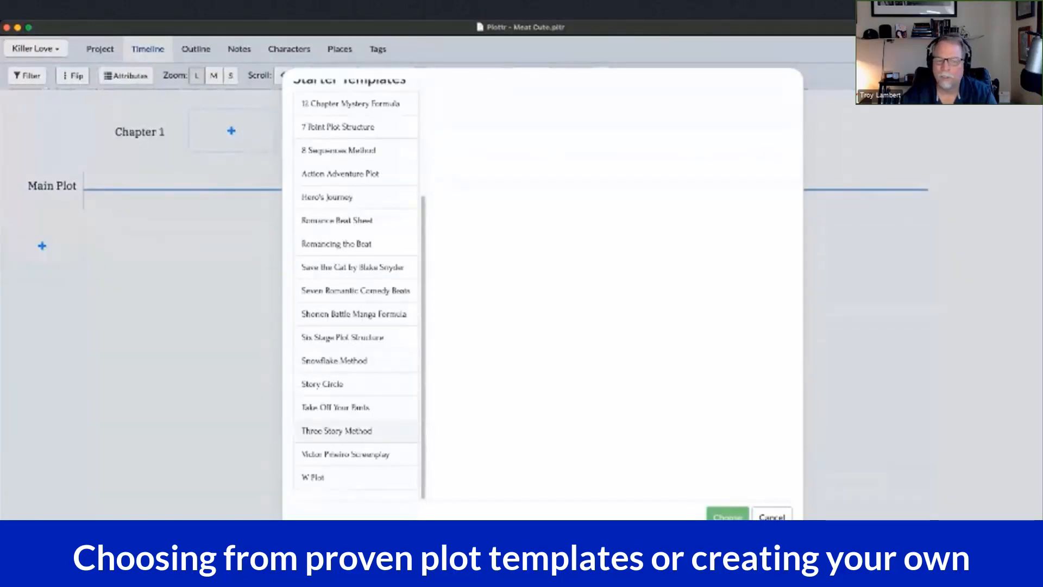
{"action": "left_click", "coordinate": [356, 431]}
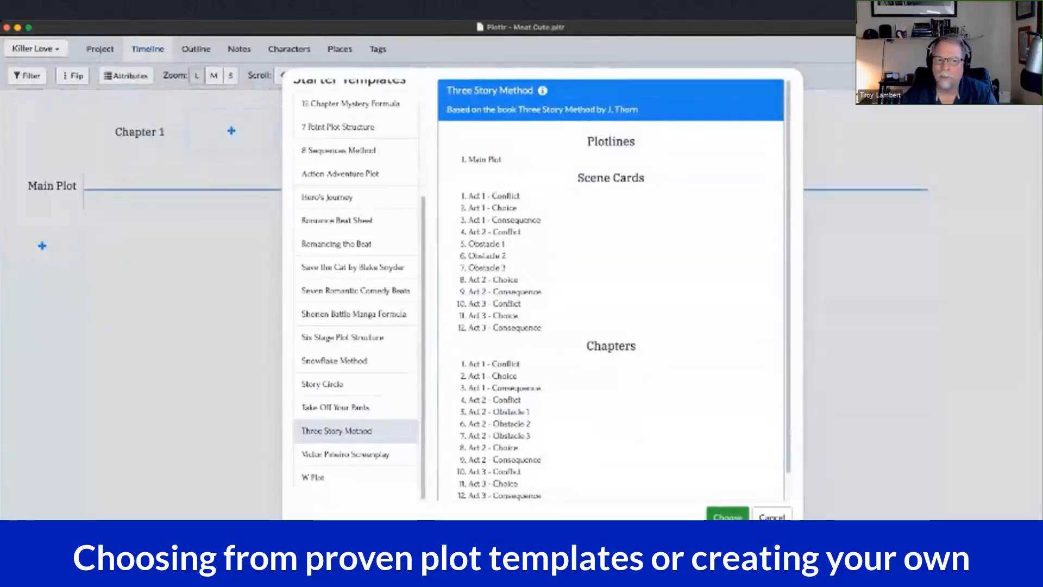
{"action": "scroll", "coordinate": [610, 288], "scroll_direction": "down", "scroll_amount": 2}
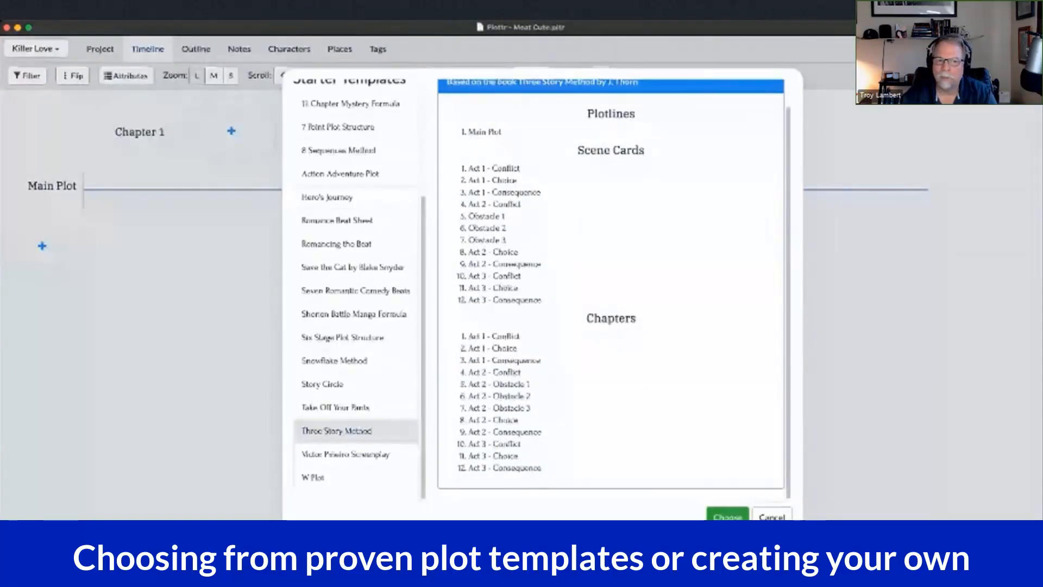
{"action": "scroll", "coordinate": [611, 288], "scroll_direction": "up", "scroll_amount": 2}
{"action": "scroll", "coordinate": [611, 288], "scroll_direction": "down", "scroll_amount": 2}
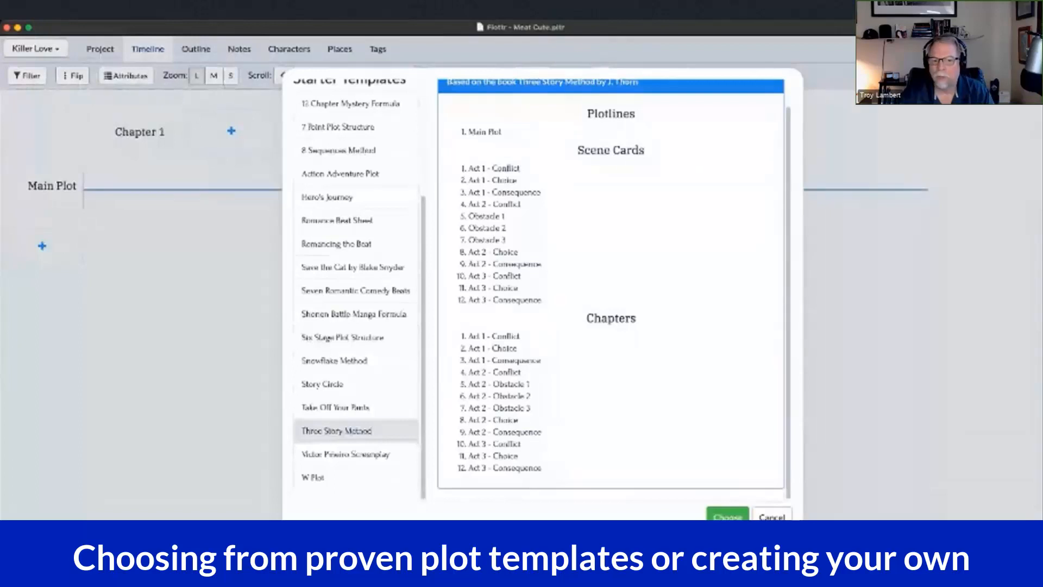
{"action": "left_click", "coordinate": [727, 516]}
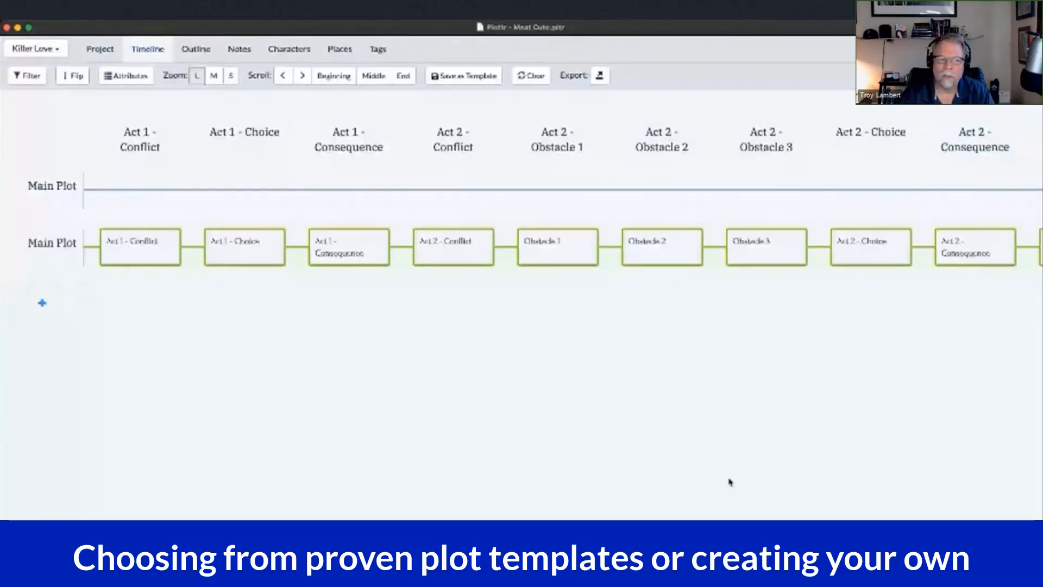
{"action": "mouse_move", "coordinate": [140, 247]}
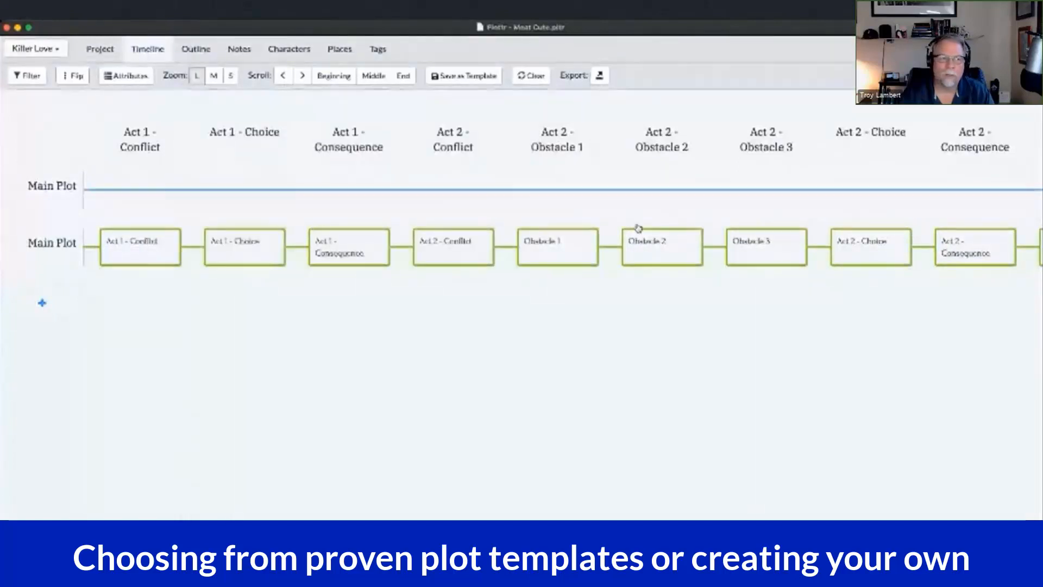
Switch to the Meat Cute Romancing the Beat book, add the character Frank 1 to The She Shed card, and save it
{"action": "left_click", "coordinate": [36, 48]}
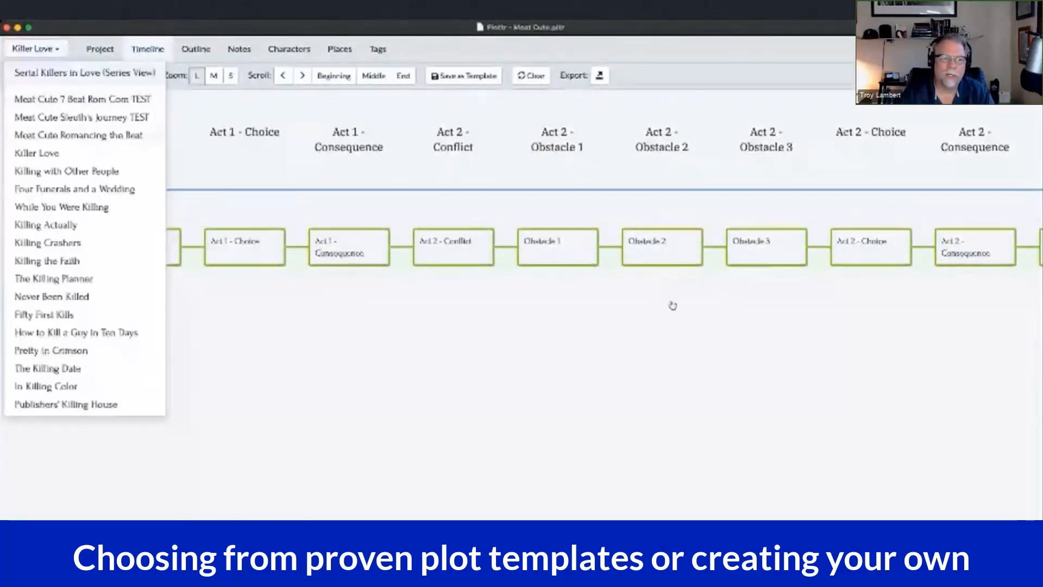
{"action": "left_click", "coordinate": [79, 135]}
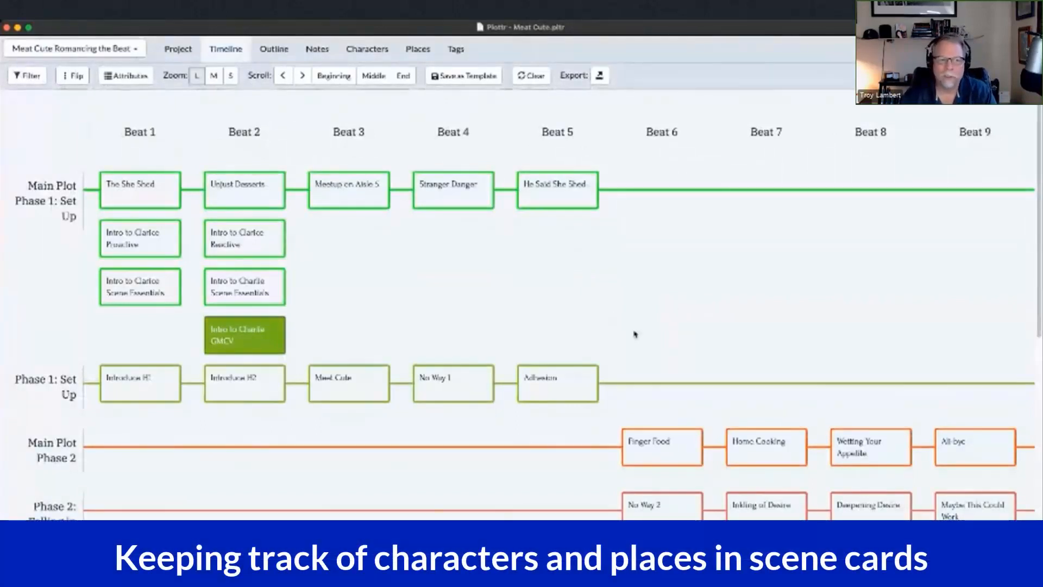
{"action": "left_click", "coordinate": [140, 190]}
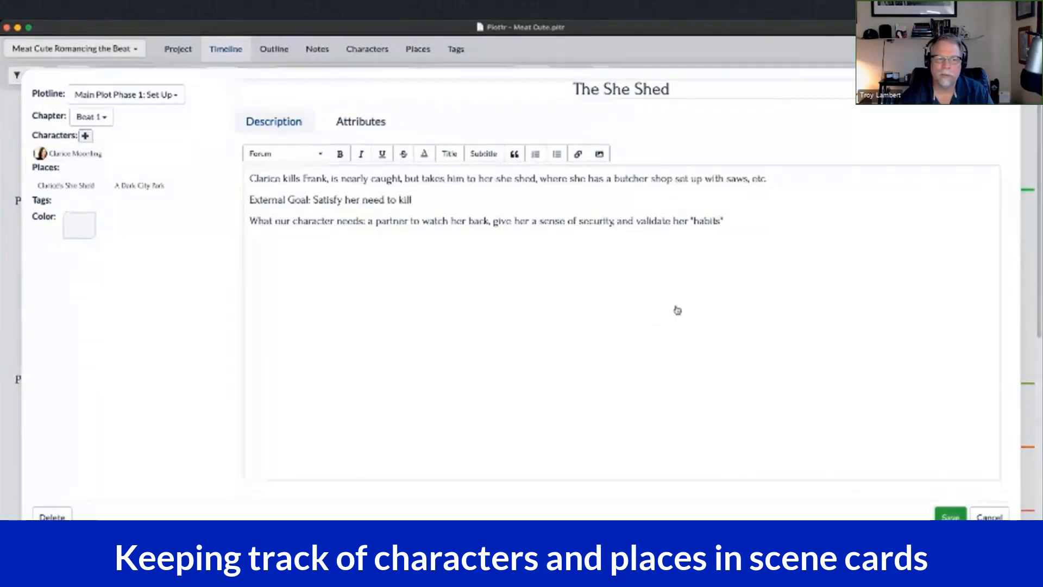
{"action": "left_click", "coordinate": [85, 136]}
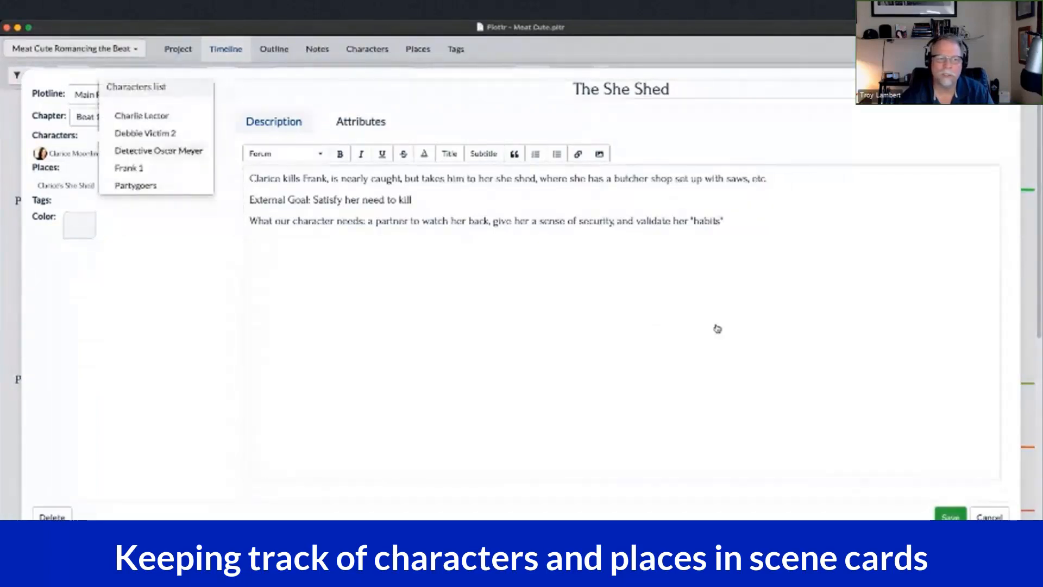
{"action": "left_click", "coordinate": [130, 169]}
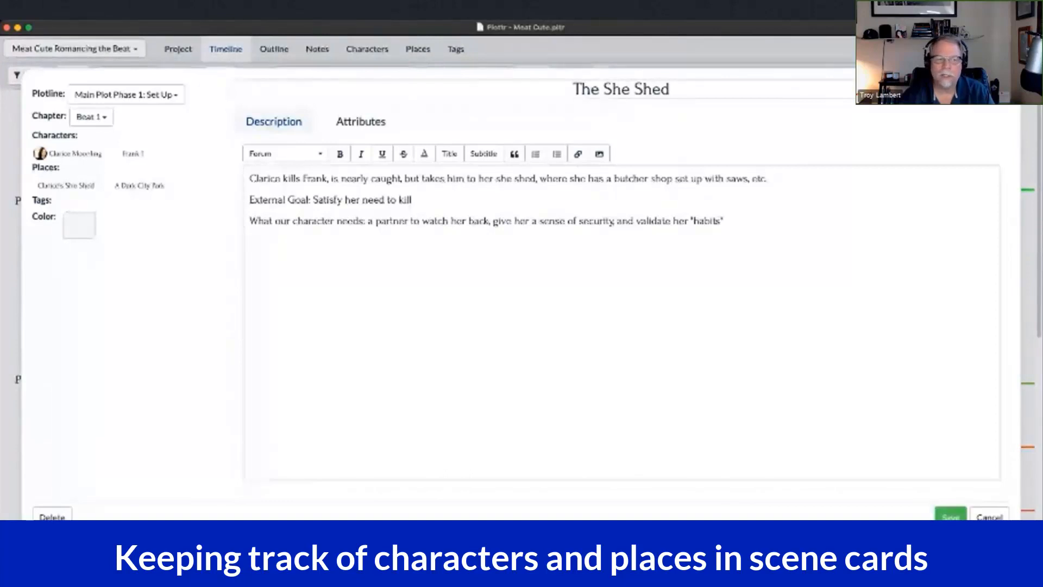
{"action": "left_click", "coordinate": [951, 516]}
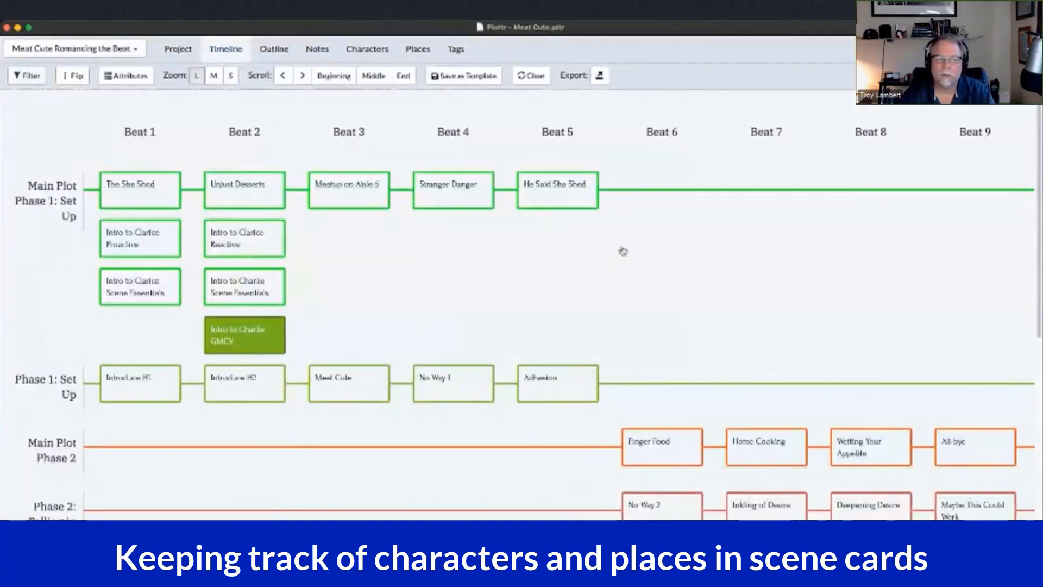
Filter the timeline by the character Frank 1 and the place A Dark City Park, and view the filtered scene cards
{"action": "left_click", "coordinate": [27, 76]}
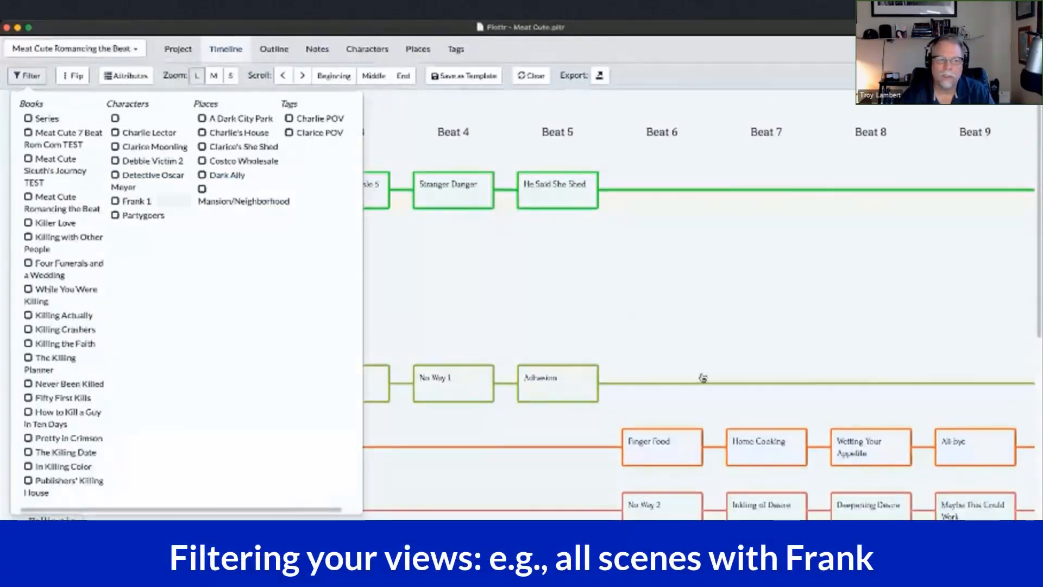
{"action": "left_click", "coordinate": [130, 201]}
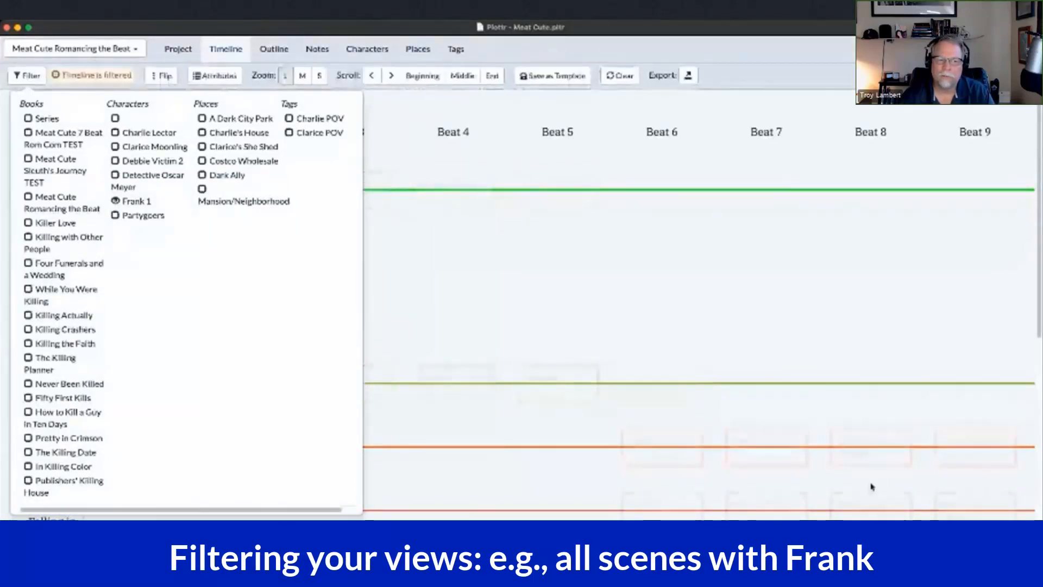
{"action": "left_click", "coordinate": [234, 119]}
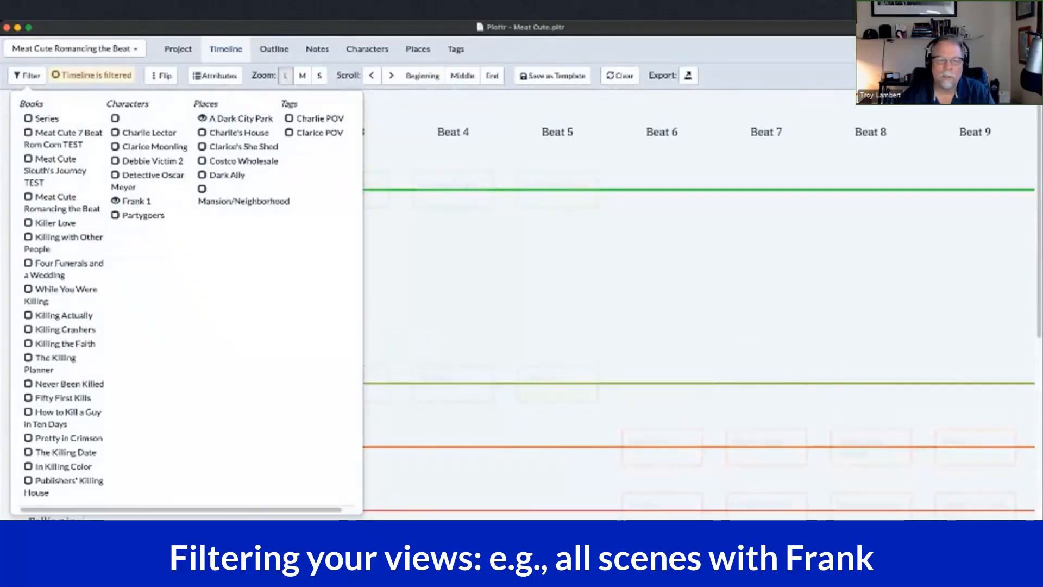
{"action": "left_click", "coordinate": [27, 75]}
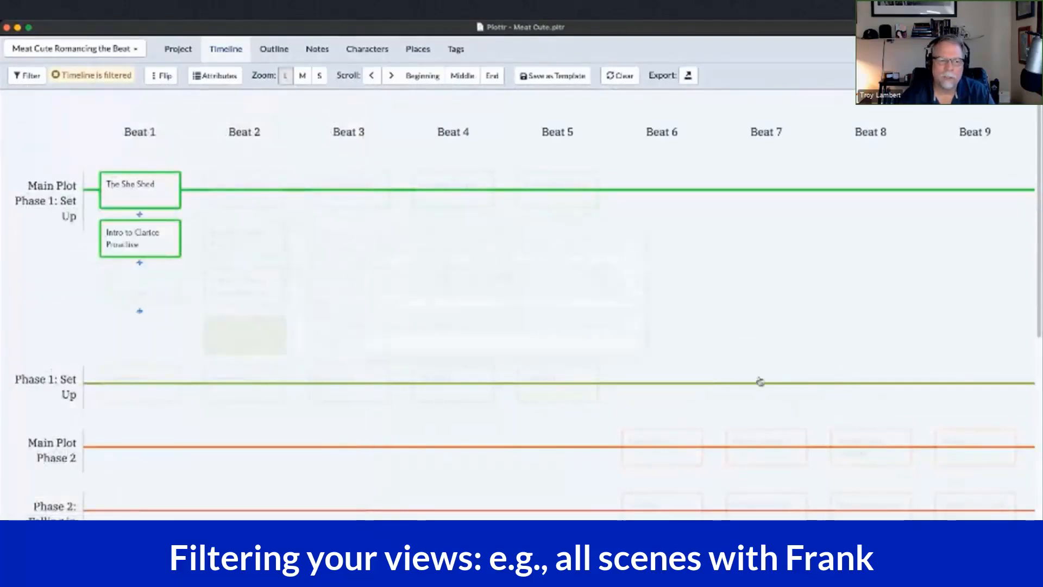
{"action": "mouse_move", "coordinate": [140, 287]}
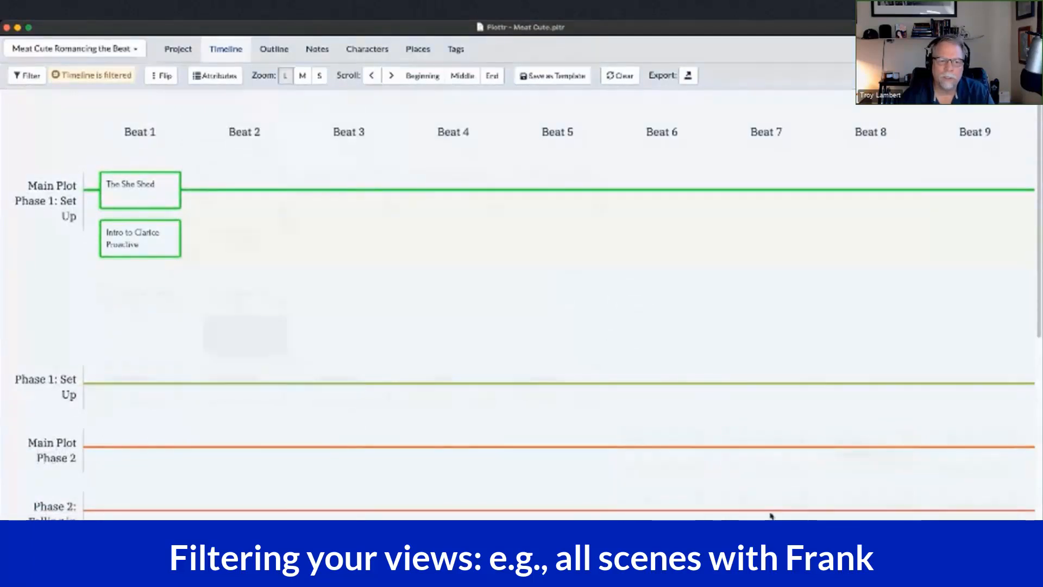
Clear the timeline filter and look at the custom attributes for scenes
{"action": "mouse_move", "coordinate": [244, 334]}
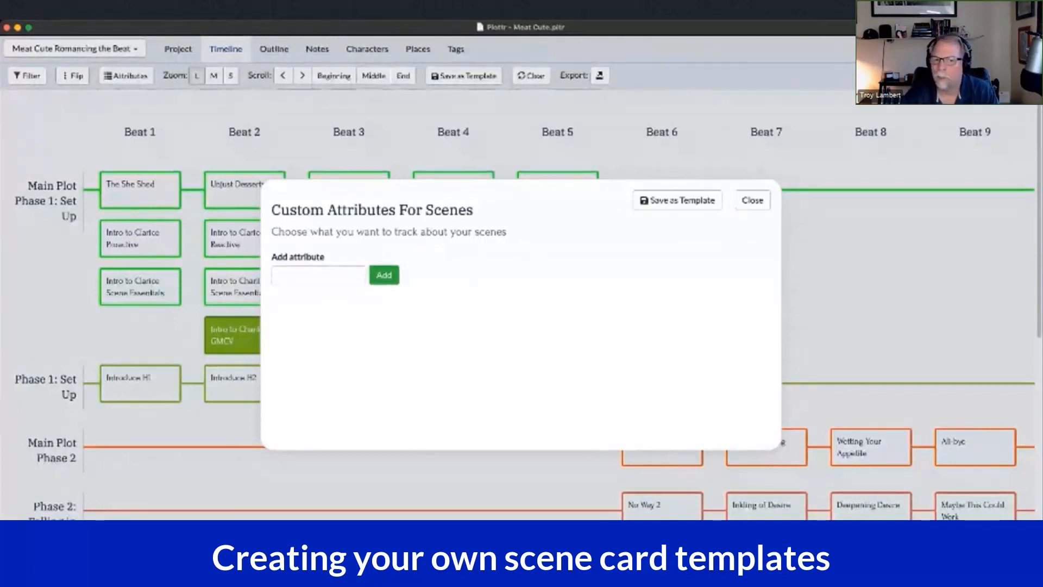
{"action": "left_click", "coordinate": [753, 201]}
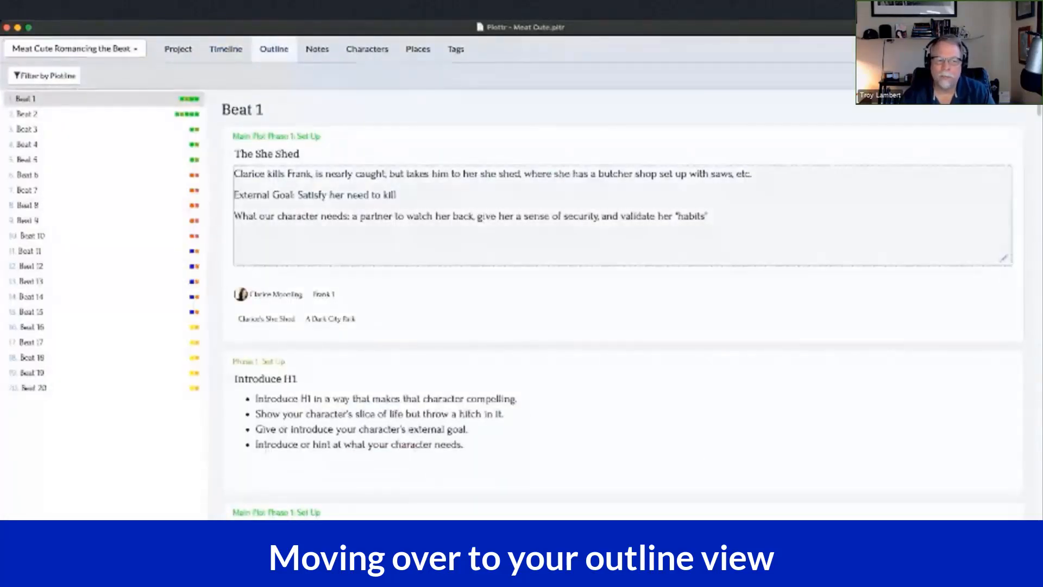
Read through the Beat 1 scenes in the outline, including the Intro to Clarice Proactive scene's editor, and check the plotline filter
{"action": "scroll", "coordinate": [623, 217], "scroll_direction": "down", "scroll_amount": 1}
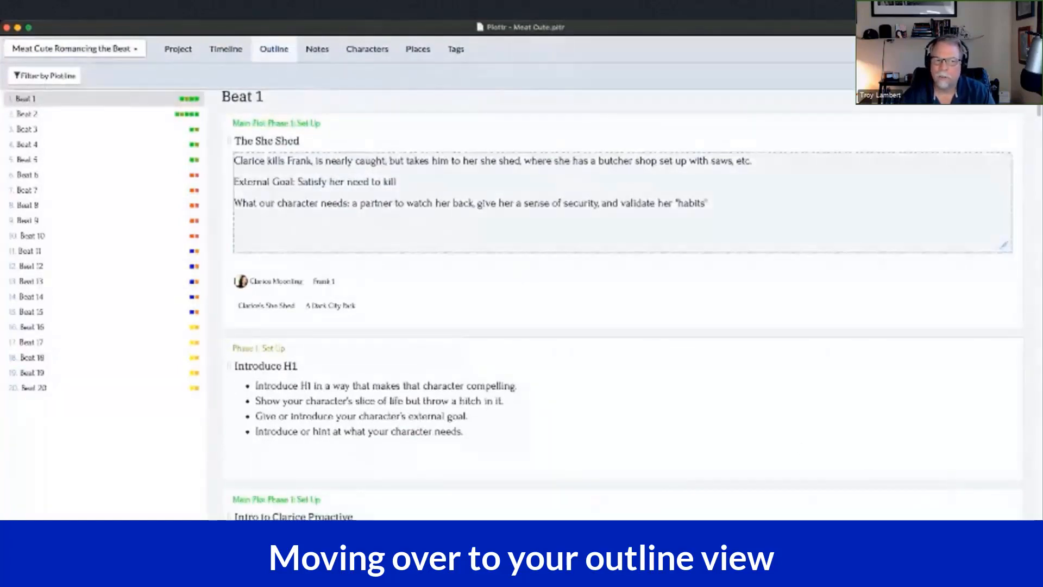
{"action": "scroll", "coordinate": [1011, 489], "scroll_direction": "down", "scroll_amount": 10}
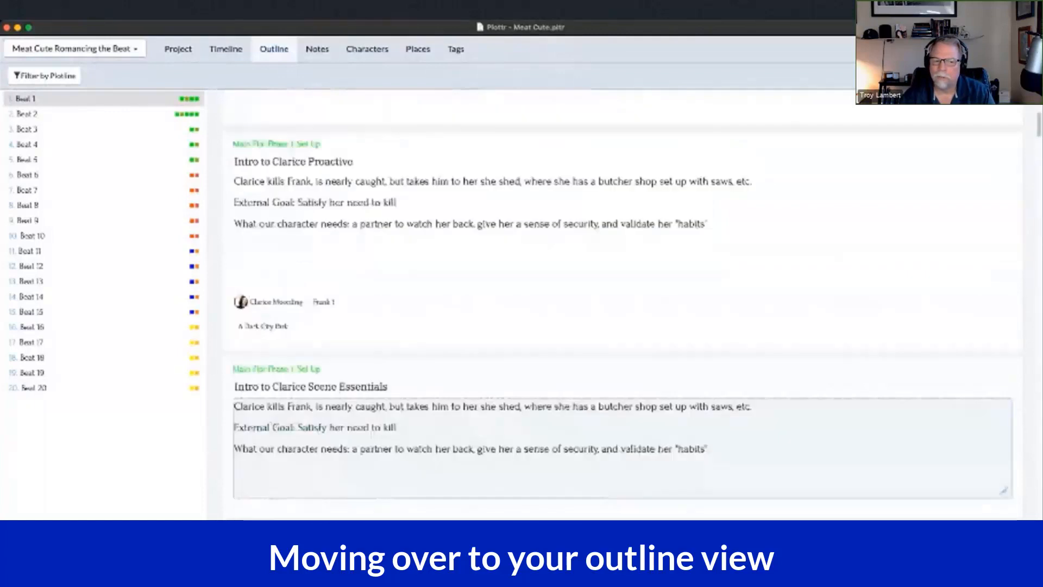
{"action": "left_click", "coordinate": [1004, 266]}
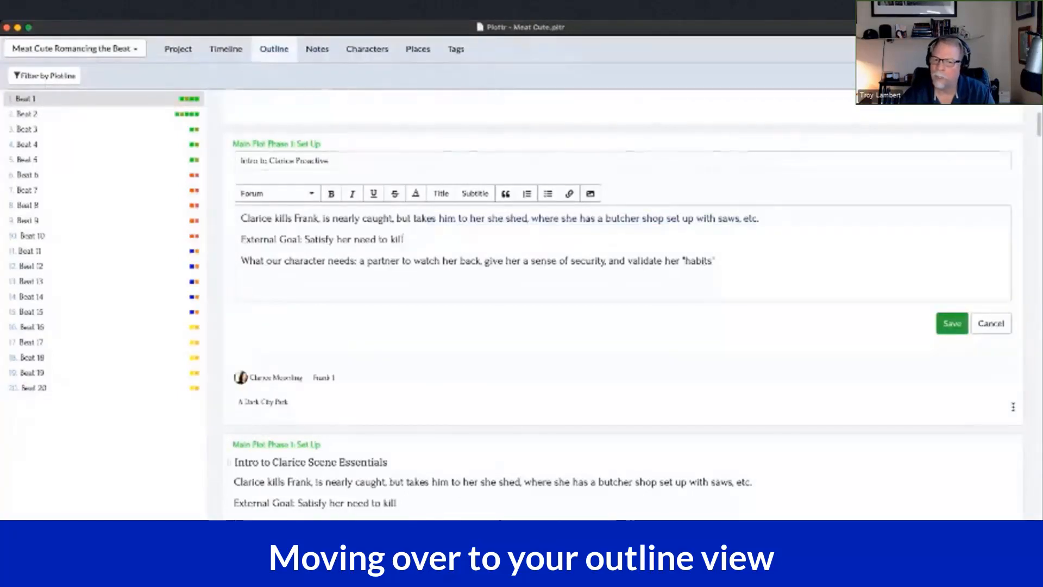
{"action": "key", "text": "Escape"}
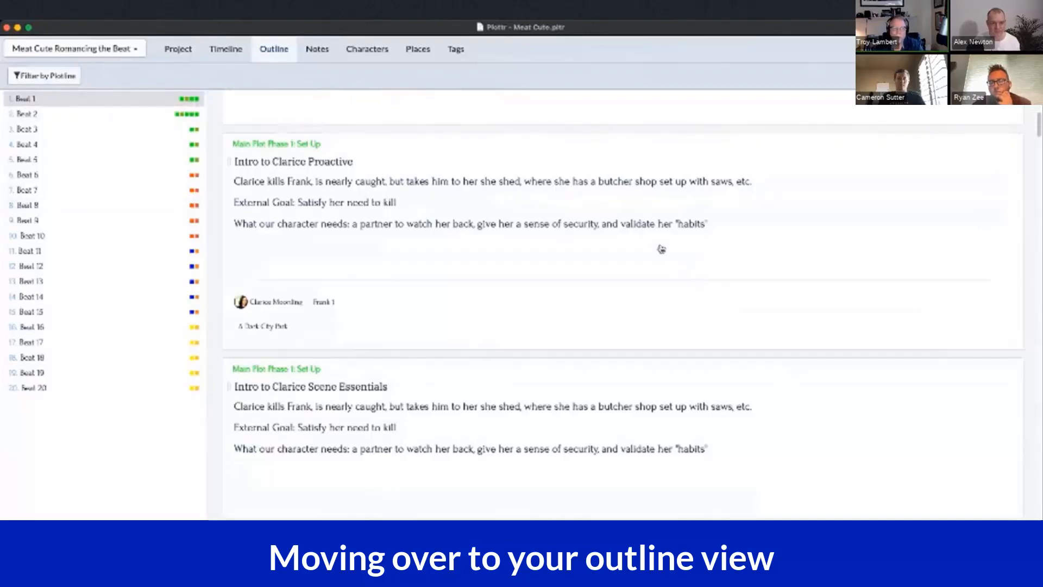
{"action": "left_click", "coordinate": [45, 75]}
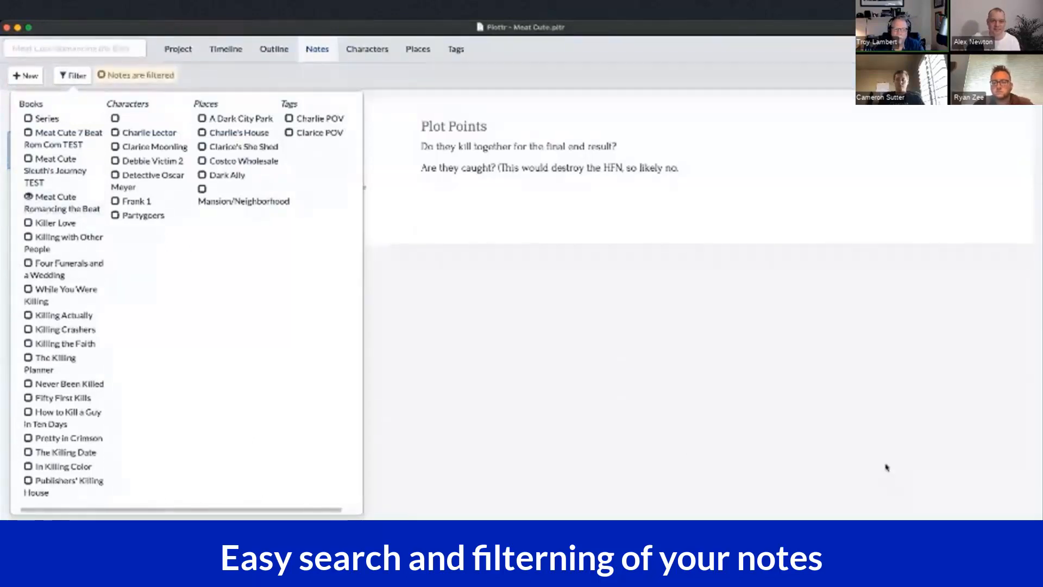
Close the notes filter and attach the Plot Points note to the book Meat Cute Romancing the Beat
{"action": "left_click", "coordinate": [848, 452]}
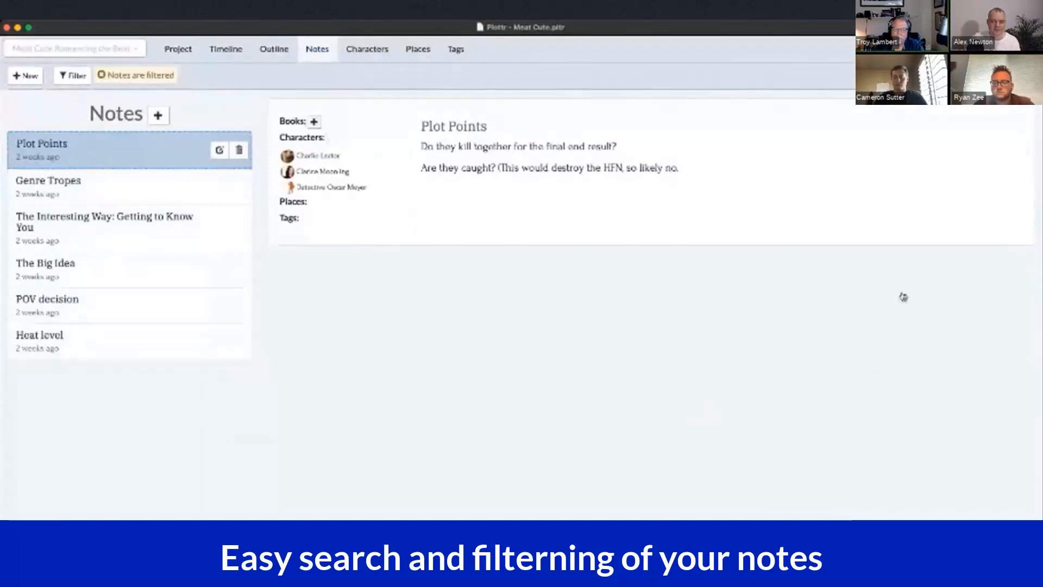
{"action": "left_click", "coordinate": [314, 122]}
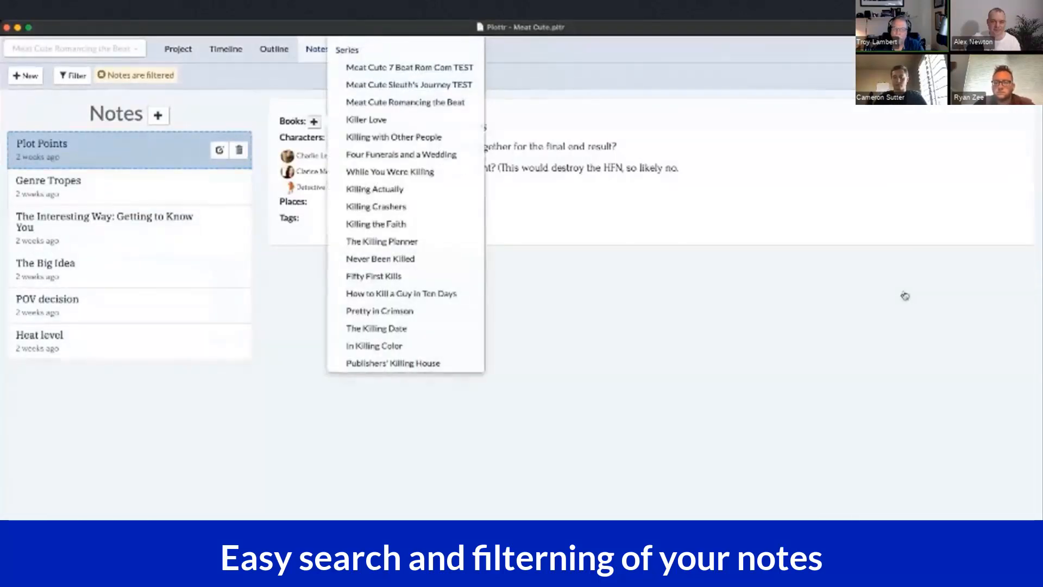
{"action": "left_click", "coordinate": [406, 103]}
{"action": "left_click", "coordinate": [884, 501]}
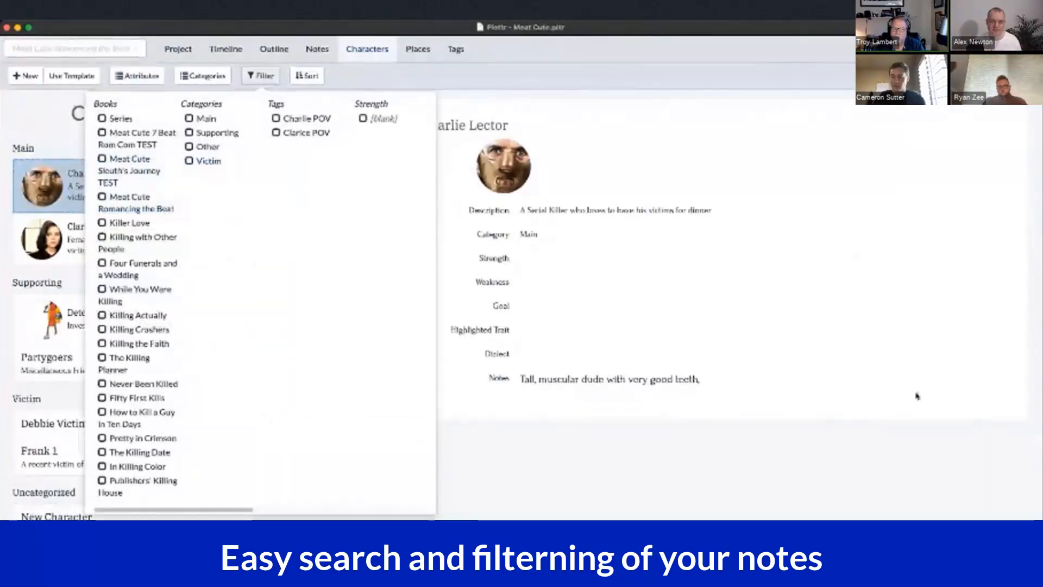
Try the Main category filter for characters, and assign the place A Dark City Park to the book Meat Cute Romancing the Beat
{"action": "left_click", "coordinate": [206, 118]}
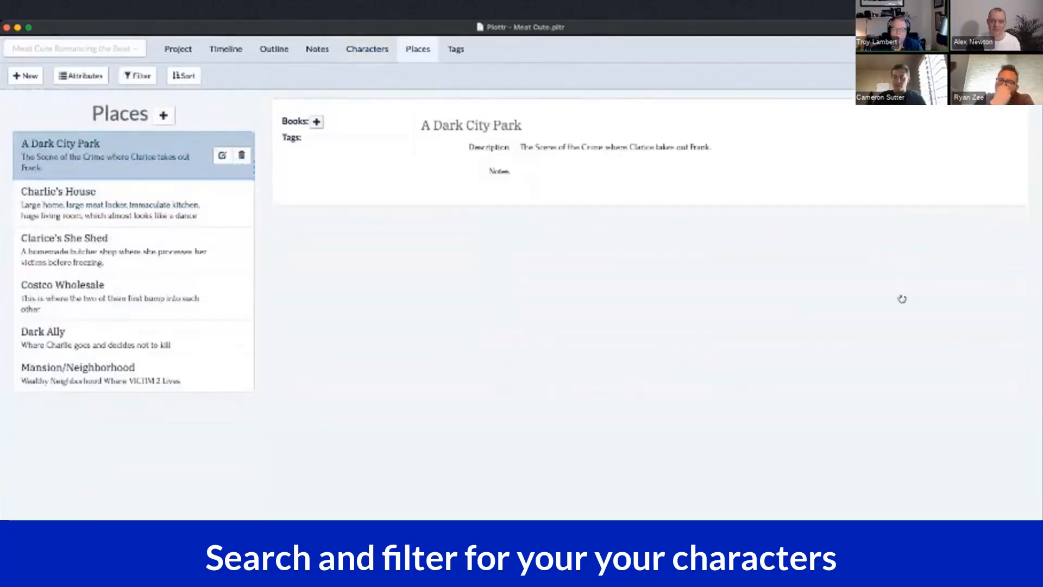
{"action": "left_click", "coordinate": [316, 122]}
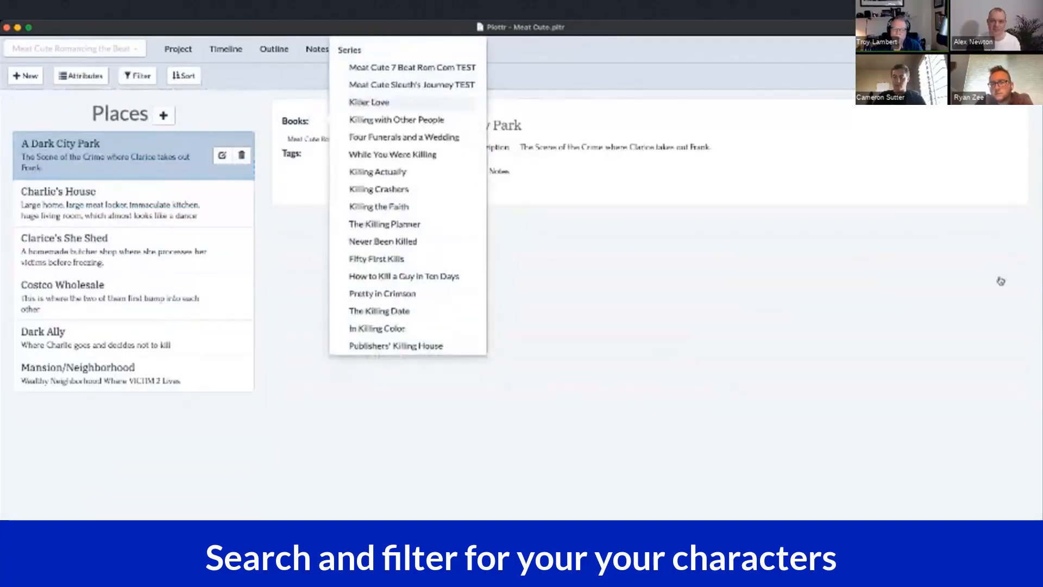
{"action": "left_click", "coordinate": [407, 102]}
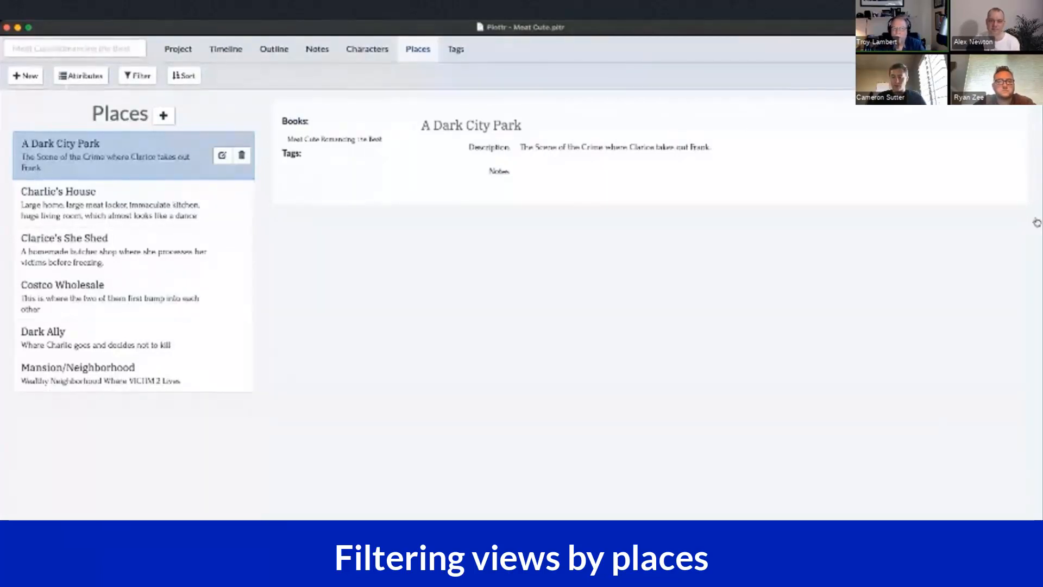
Create two new project tags named Drafting and Complet
{"action": "left_click", "coordinate": [456, 50]}
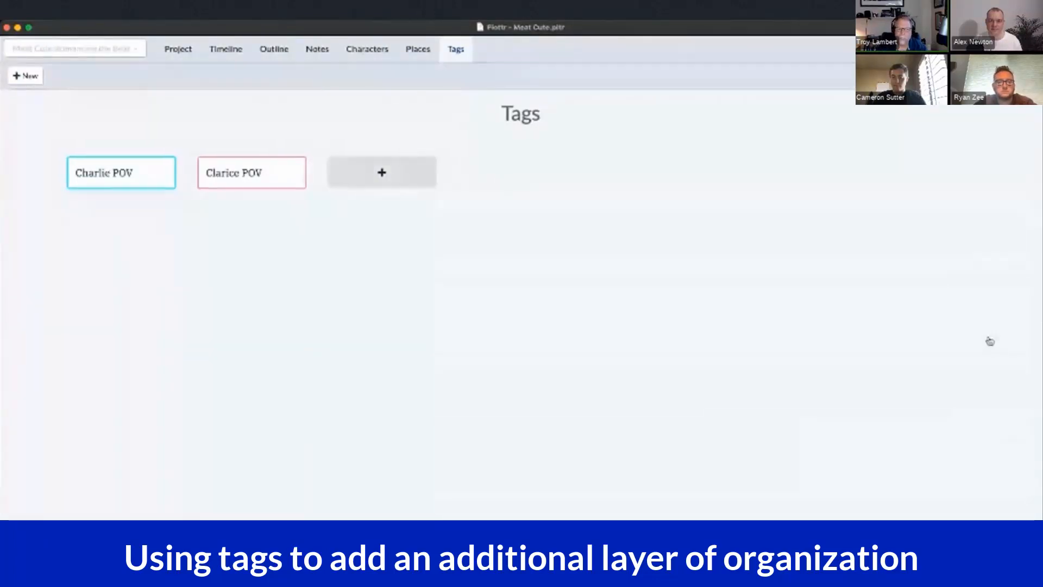
{"action": "type", "text": "Drafting"}
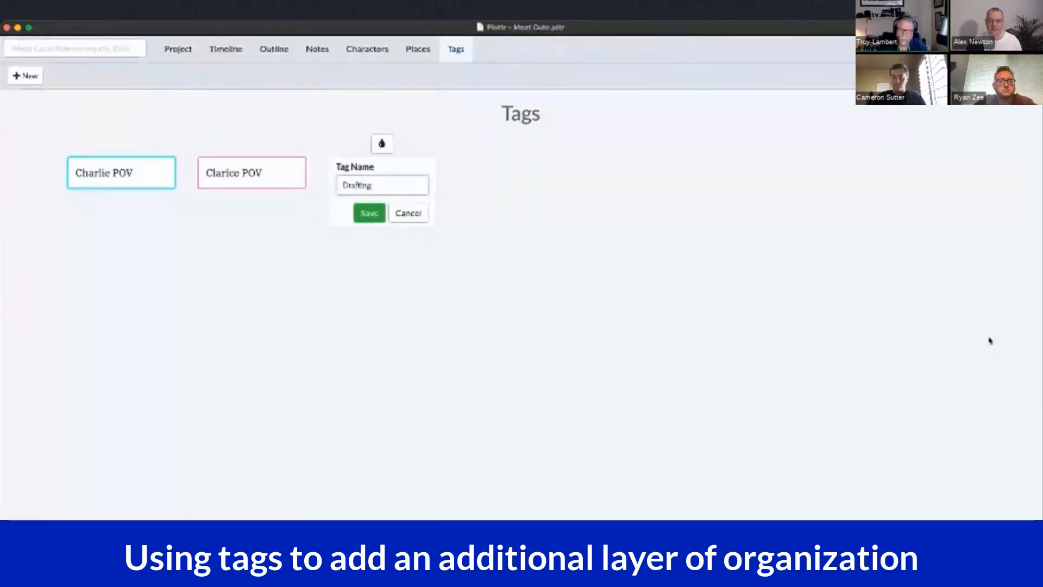
{"action": "key", "text": "Return"}
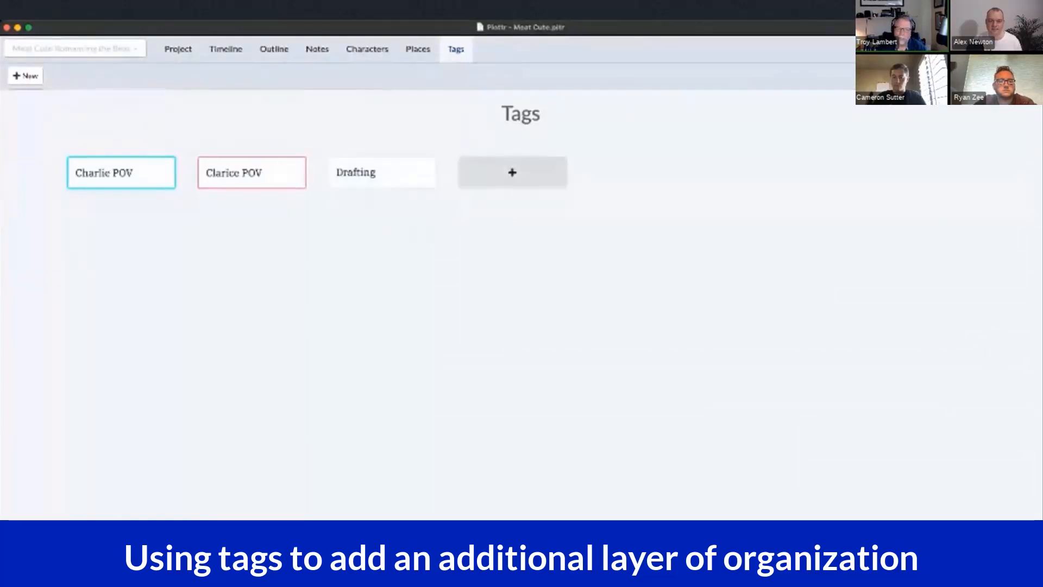
{"action": "left_click", "coordinate": [512, 173]}
{"action": "type", "text": "Complet"}
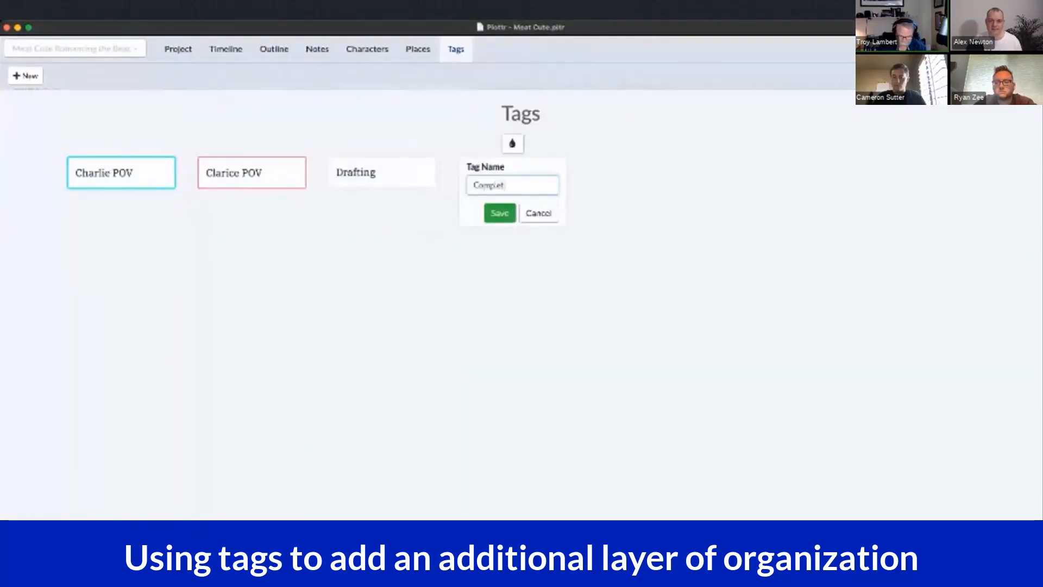
{"action": "key", "text": "Return"}
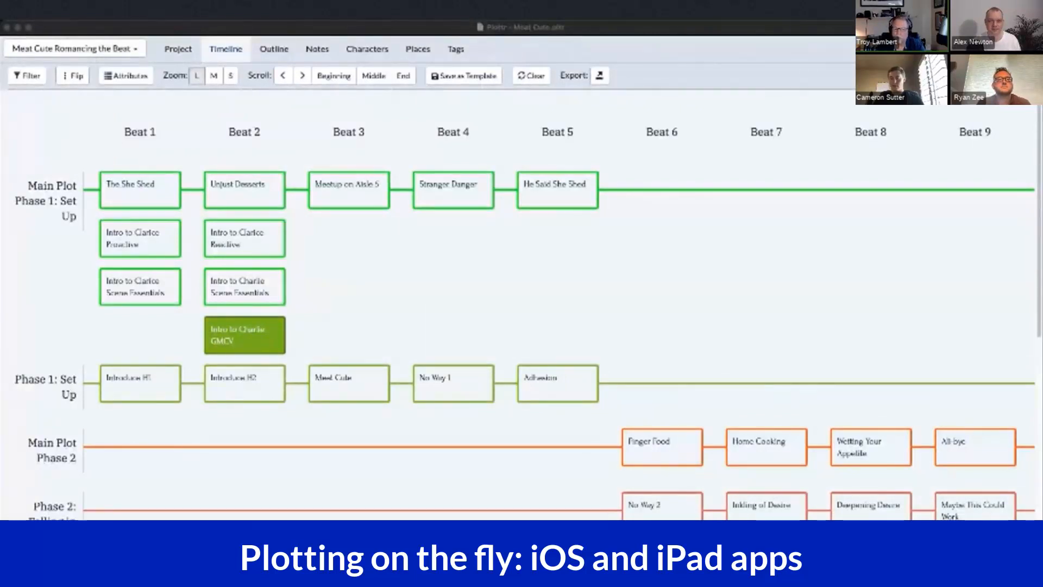
Review the Myers-Briggs Type Indicator and Snowflake Method starter templates for characters, and close the template list
{"action": "left_click", "coordinate": [837, 276]}
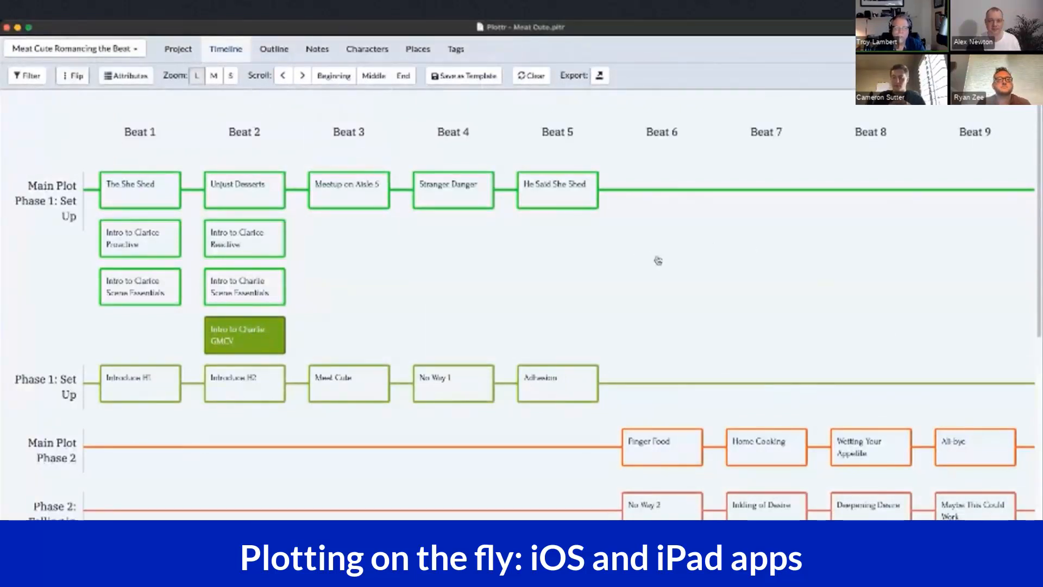
{"action": "mouse_move", "coordinate": [245, 190]}
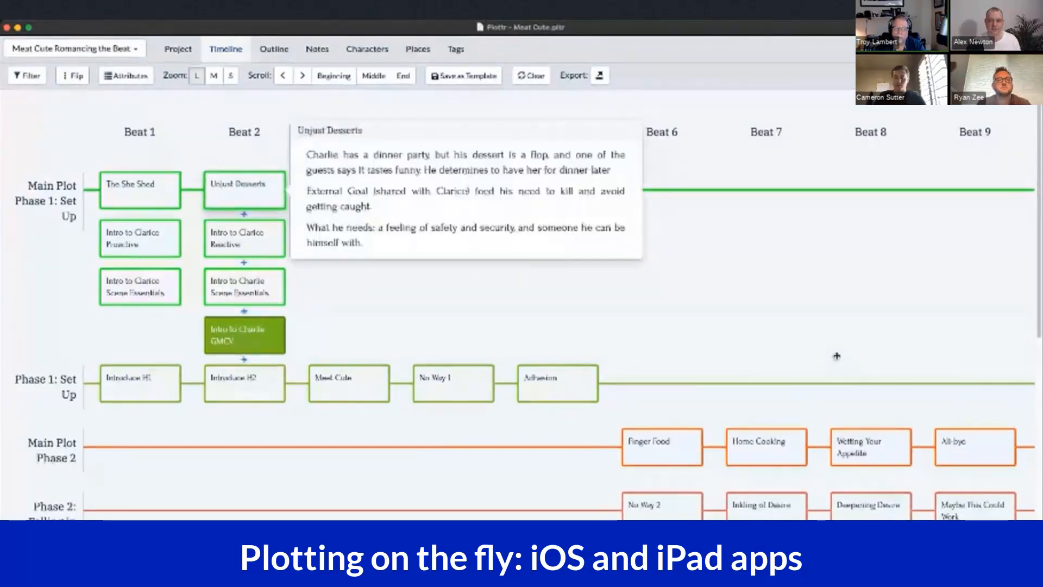
{"action": "left_click", "coordinate": [367, 49]}
{"action": "left_click", "coordinate": [72, 76]}
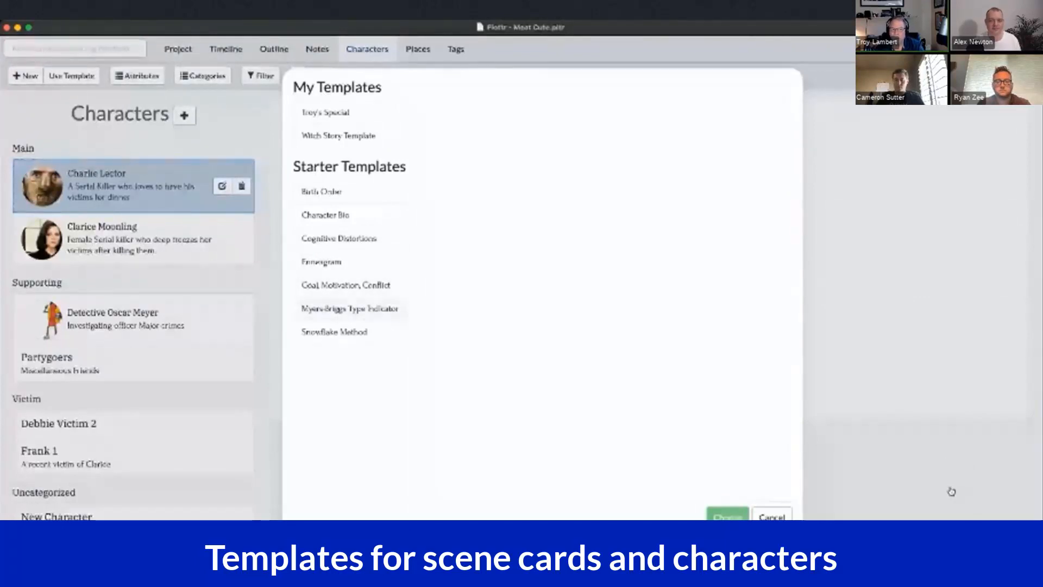
{"action": "left_click", "coordinate": [351, 309]}
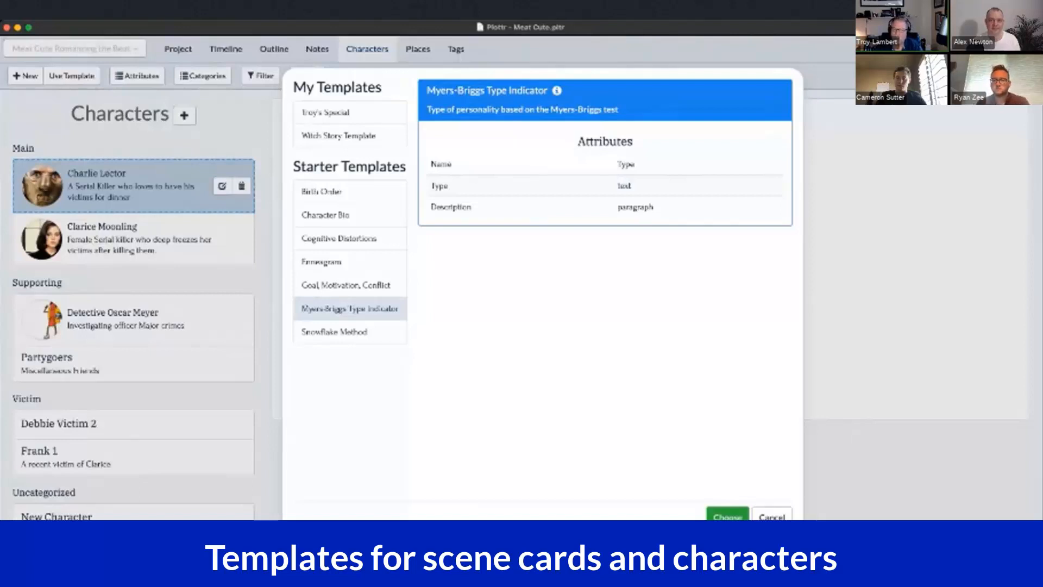
{"action": "left_click", "coordinate": [350, 332]}
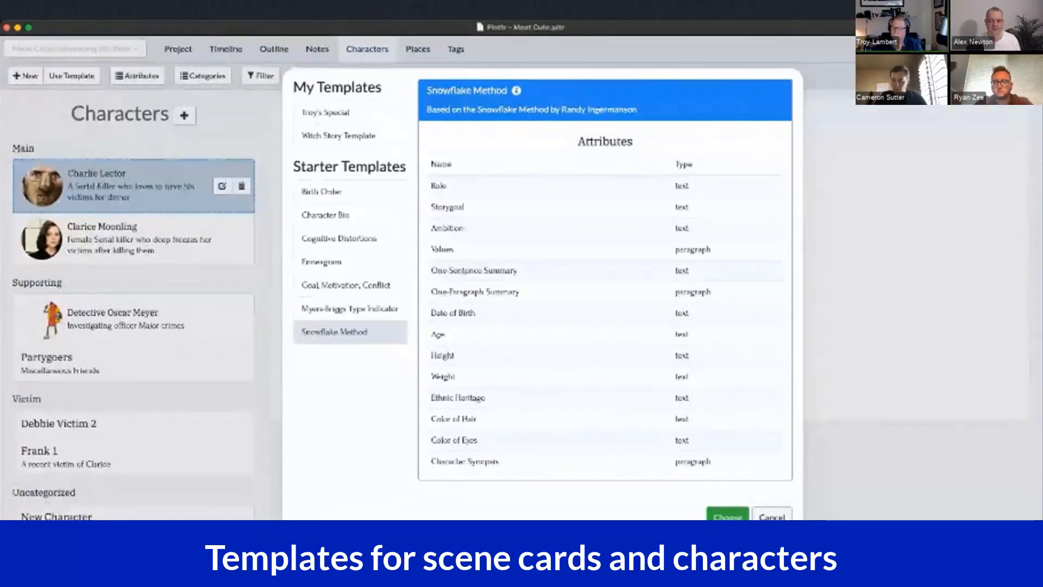
{"action": "key", "text": "Escape"}
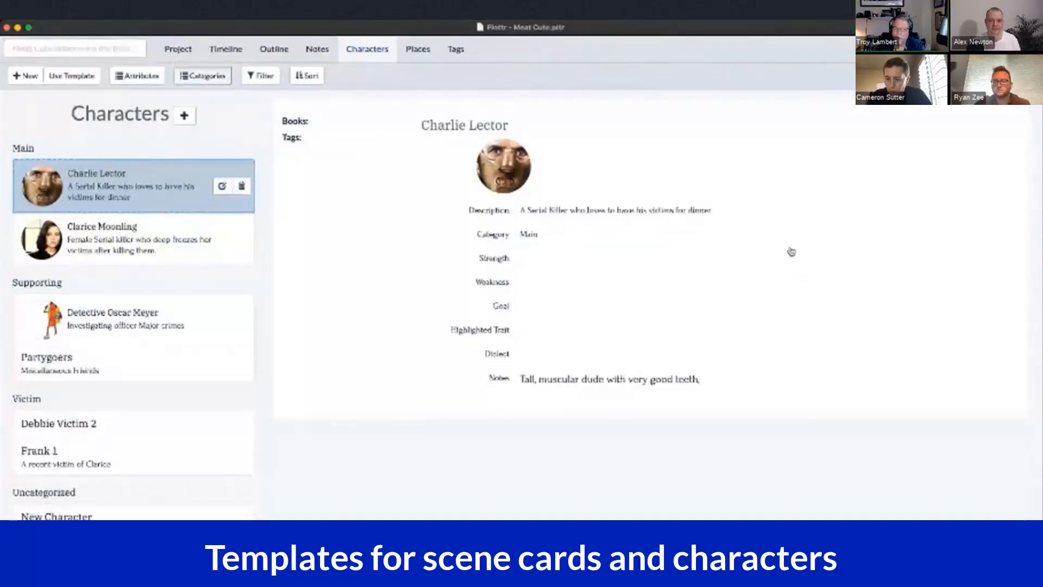
Look at the character categories, close them and return to the timeline
{"action": "left_click", "coordinate": [203, 76]}
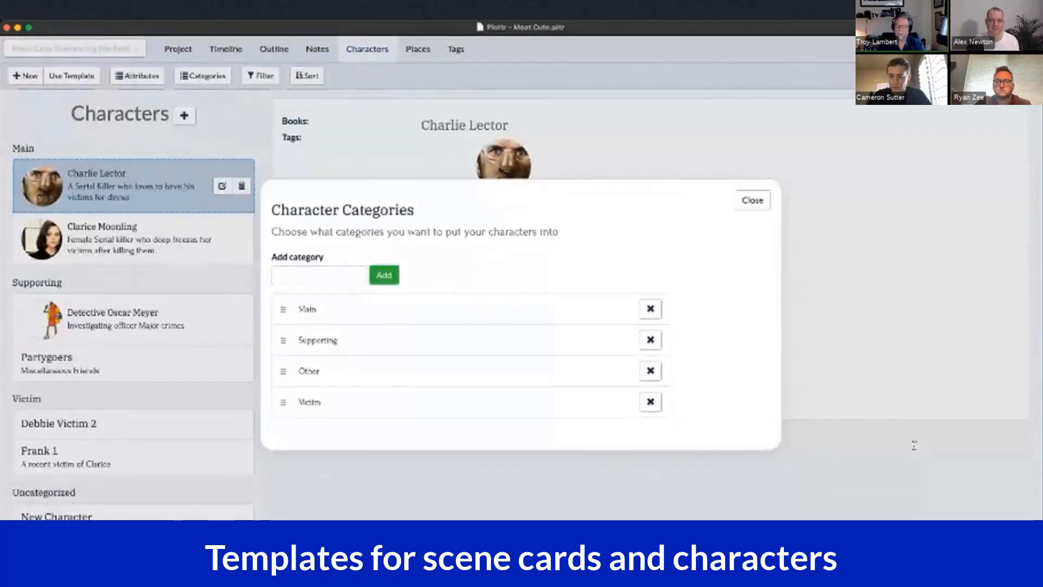
{"action": "left_click", "coordinate": [319, 275]}
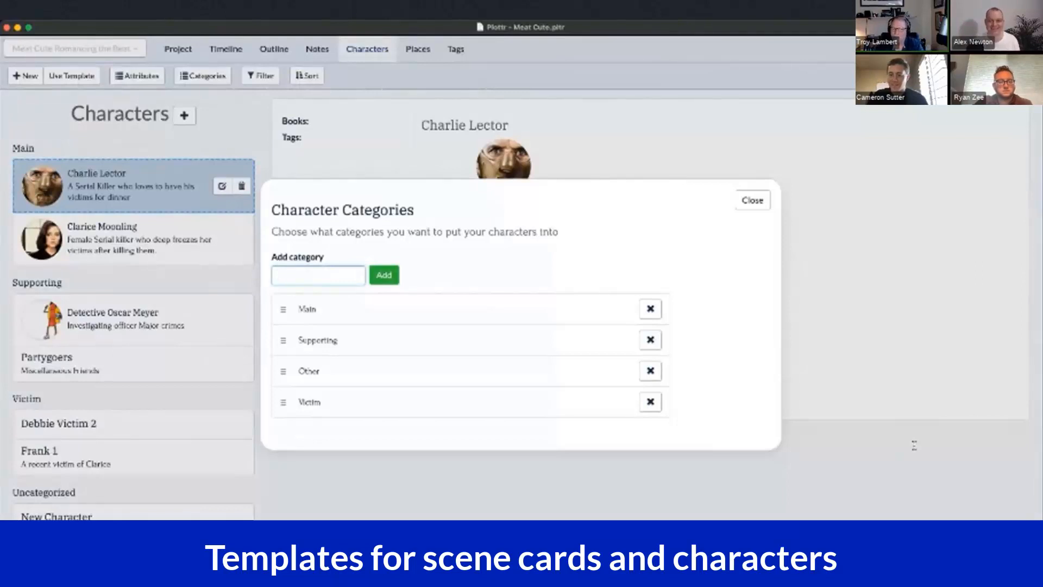
{"action": "left_click", "coordinate": [753, 201]}
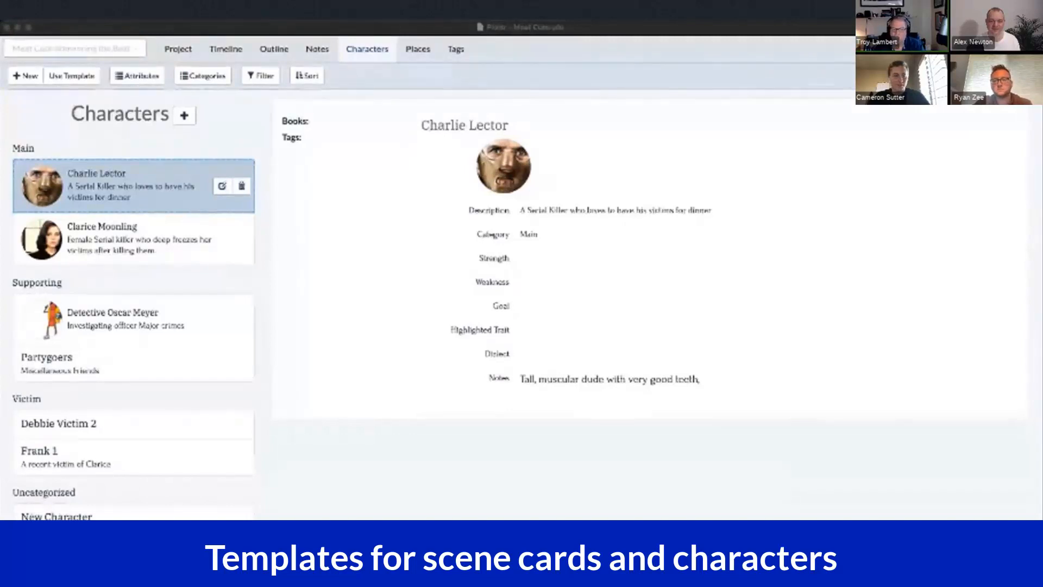
{"action": "left_click", "coordinate": [134, 321]}
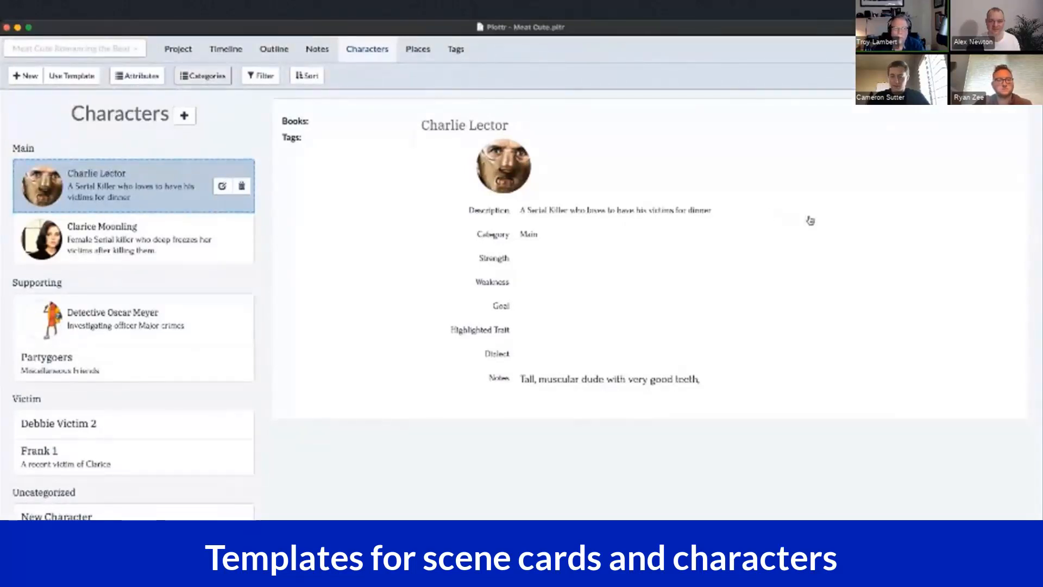
{"action": "left_click", "coordinate": [226, 49]}
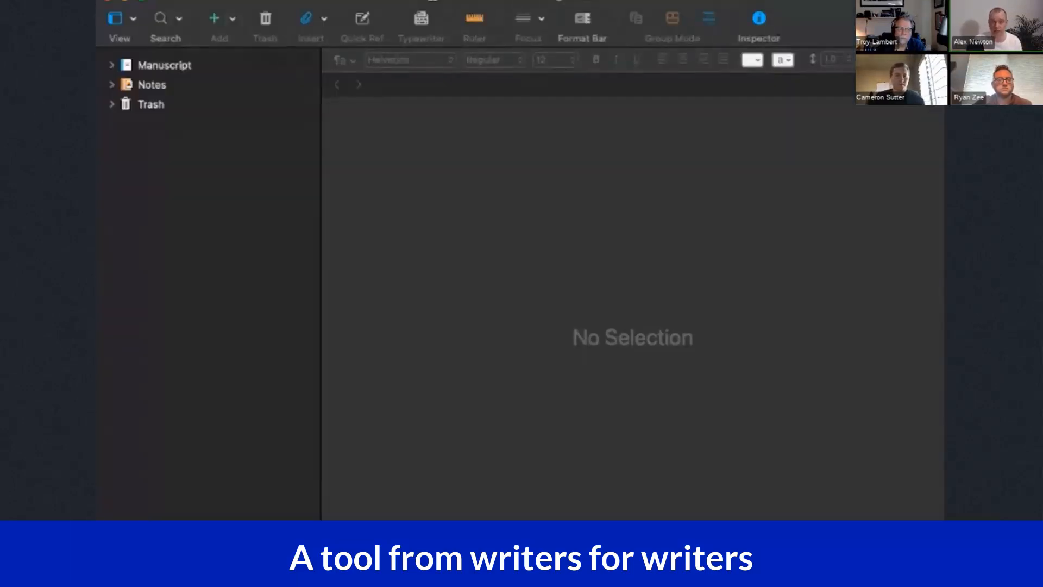
In the exported Meat Cute Romancing the Beat project in Scrivener, expand the Manuscript and its Beat 1 folder to view the scenes
{"action": "left_click", "coordinate": [112, 66]}
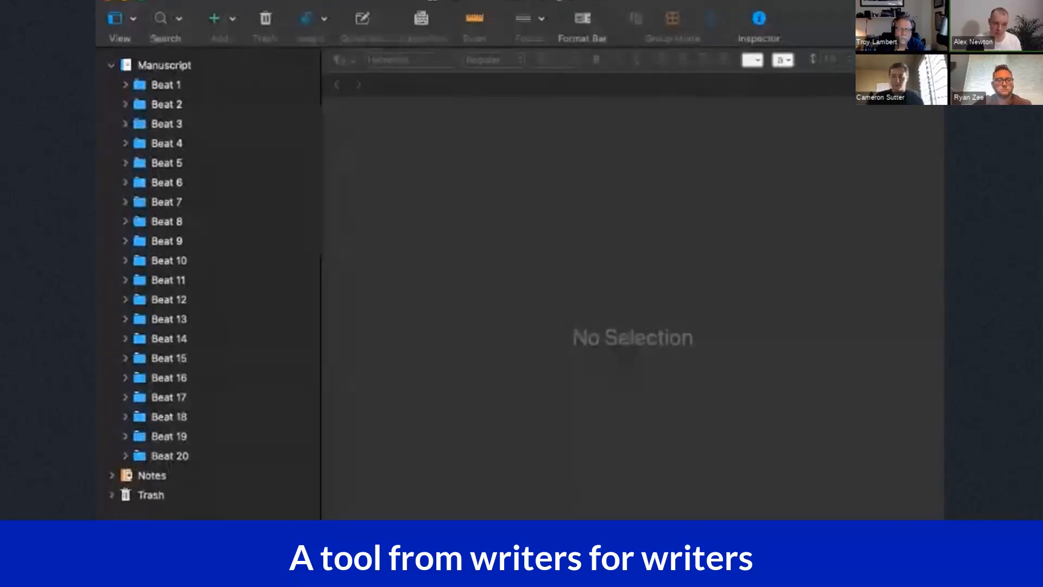
{"action": "left_click", "coordinate": [125, 84]}
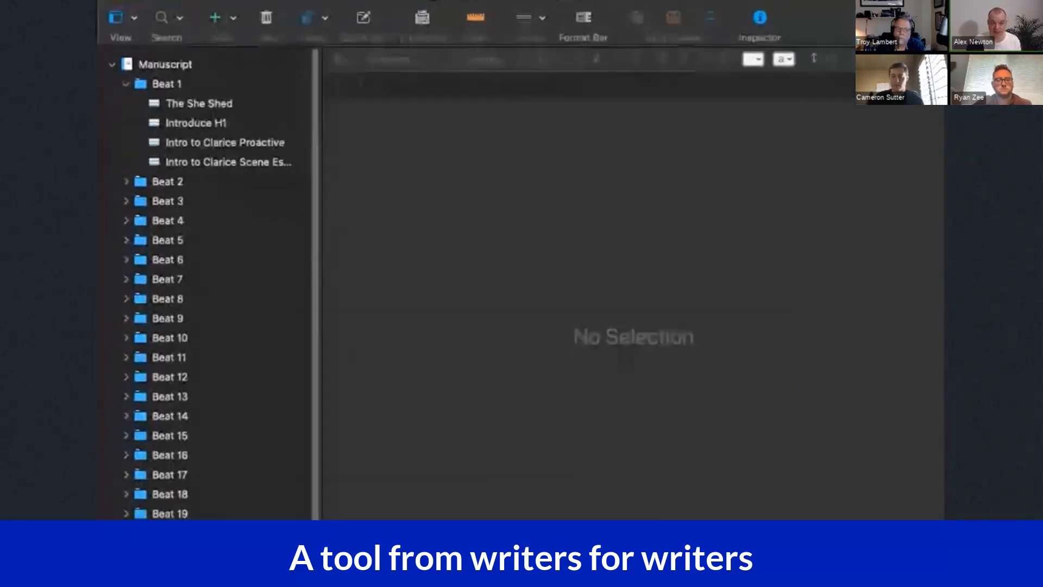
{"action": "double_click", "coordinate": [522, 1]}
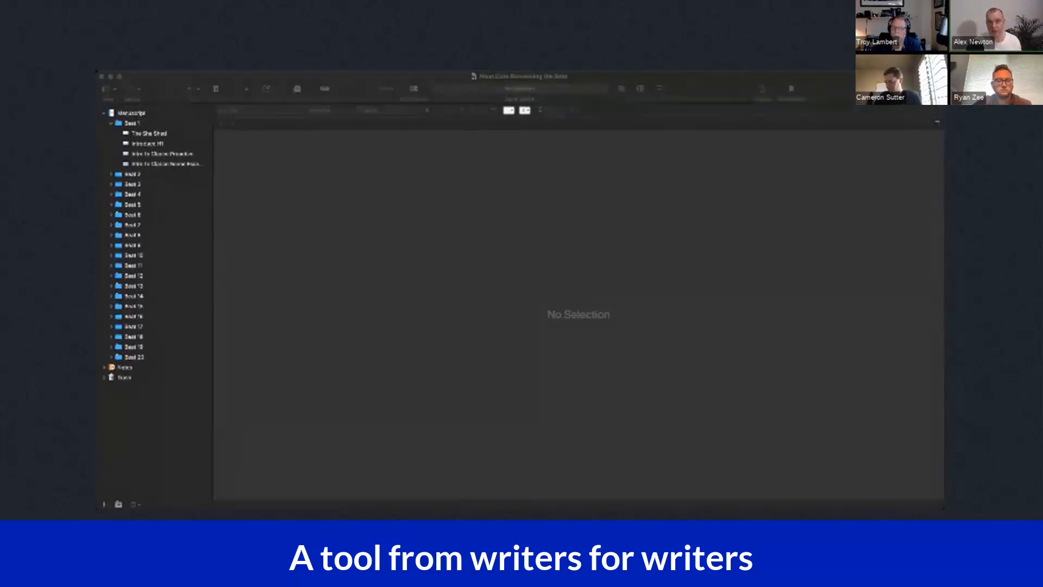
Show the inspector and view the synopsis and notes of the Intro to Clarice Scene Essentials scene
{"action": "key", "text": "super+Tab"}
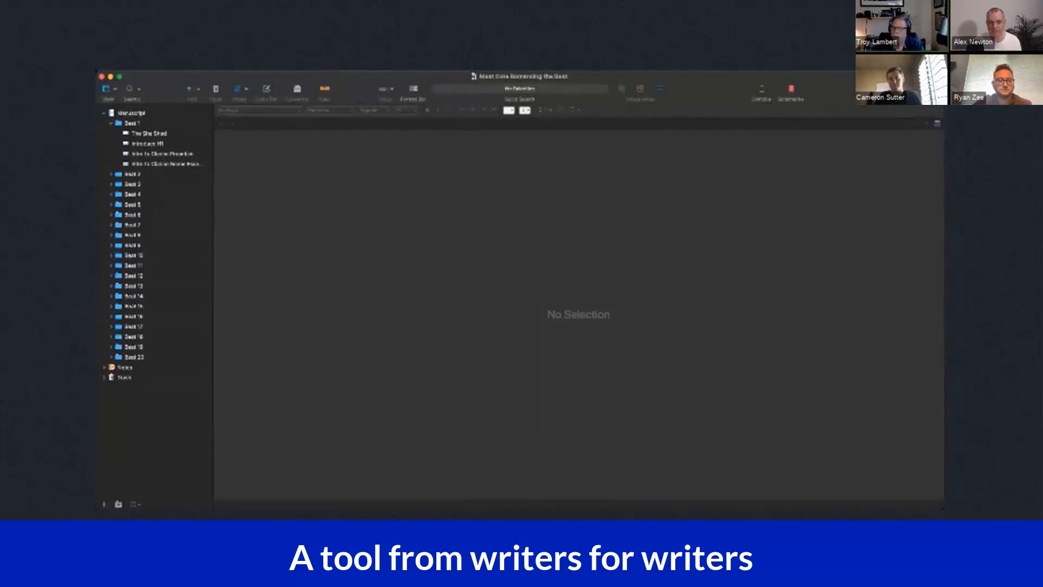
{"action": "key", "text": "alt+super+i"}
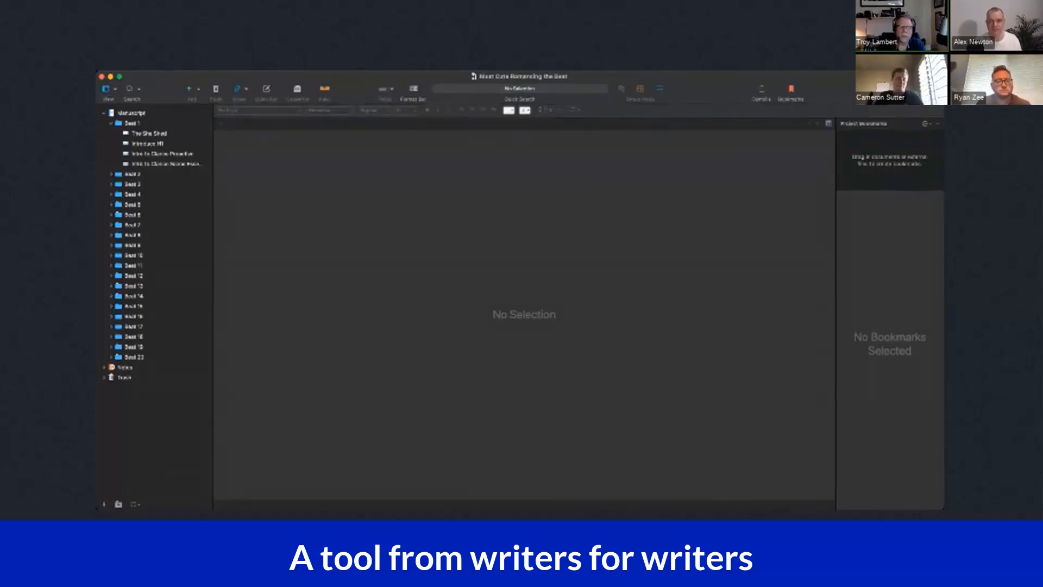
{"action": "left_click", "coordinate": [631, 298]}
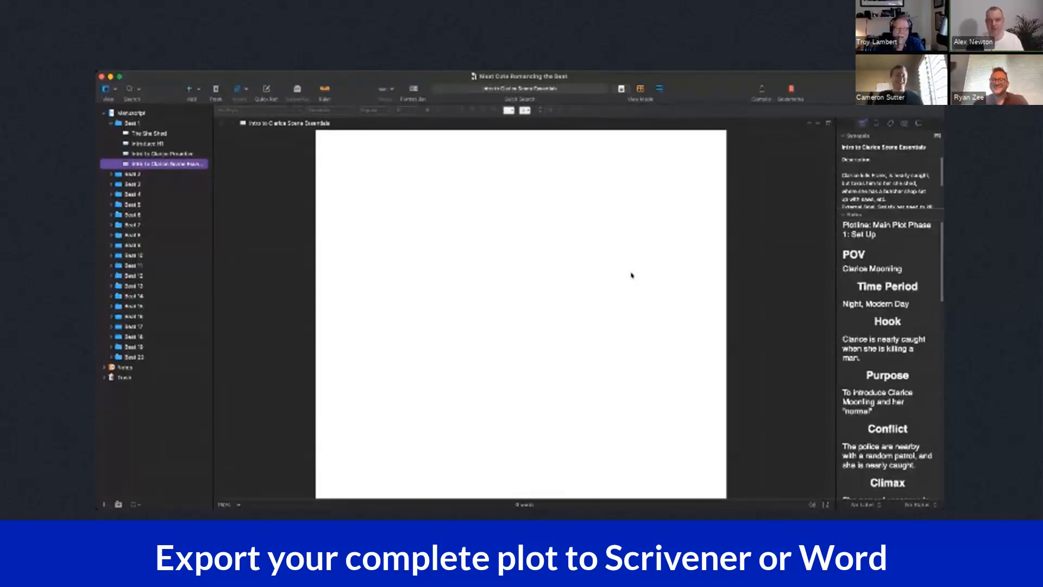
View the Intro to Clarice Proactive scene's notes, and expand the Notes section and its Characters folder in the binder
{"action": "key", "text": "Up"}
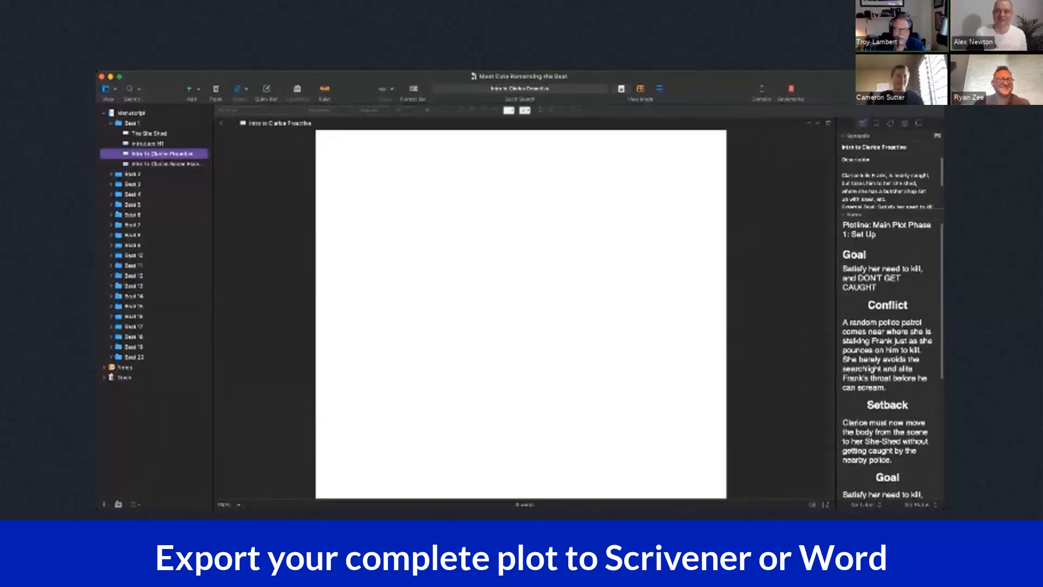
{"action": "left_click", "coordinate": [104, 367]}
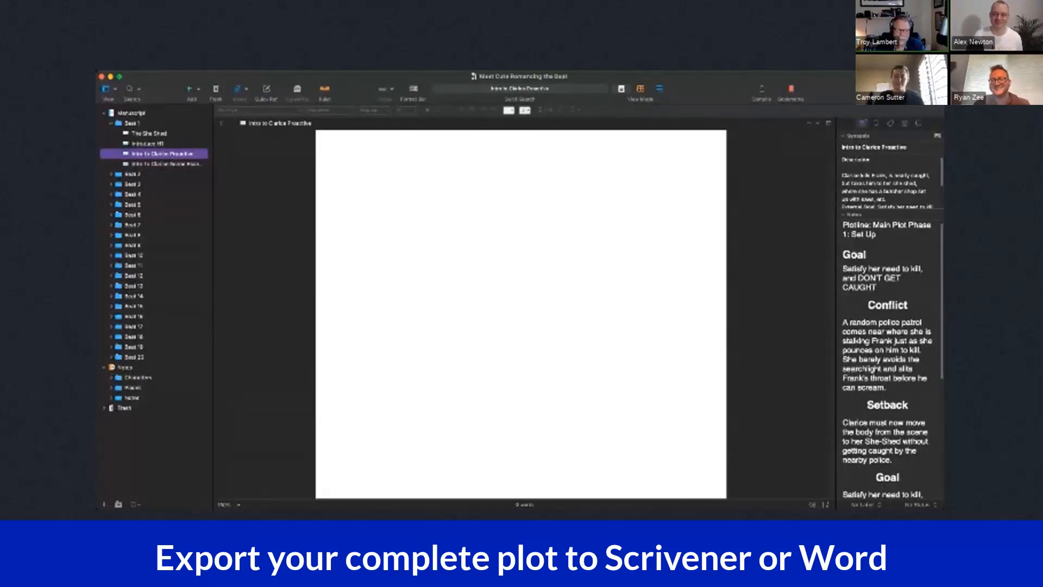
{"action": "left_click", "coordinate": [111, 378]}
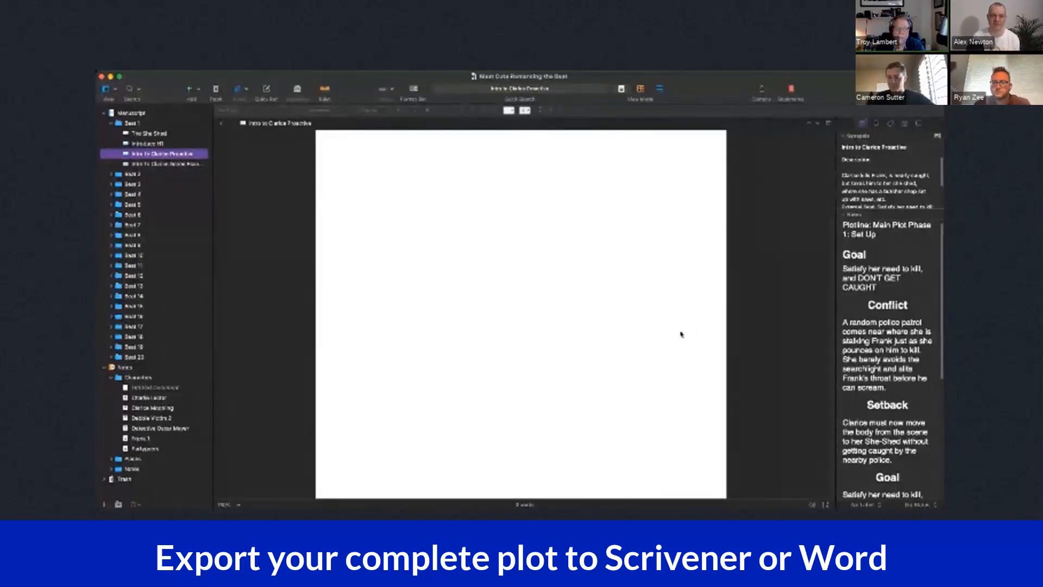
Read through the synopsis and notes of The She Shed scene in Beat 1
{"action": "key", "text": "Up"}
{"action": "key", "text": "Up"}
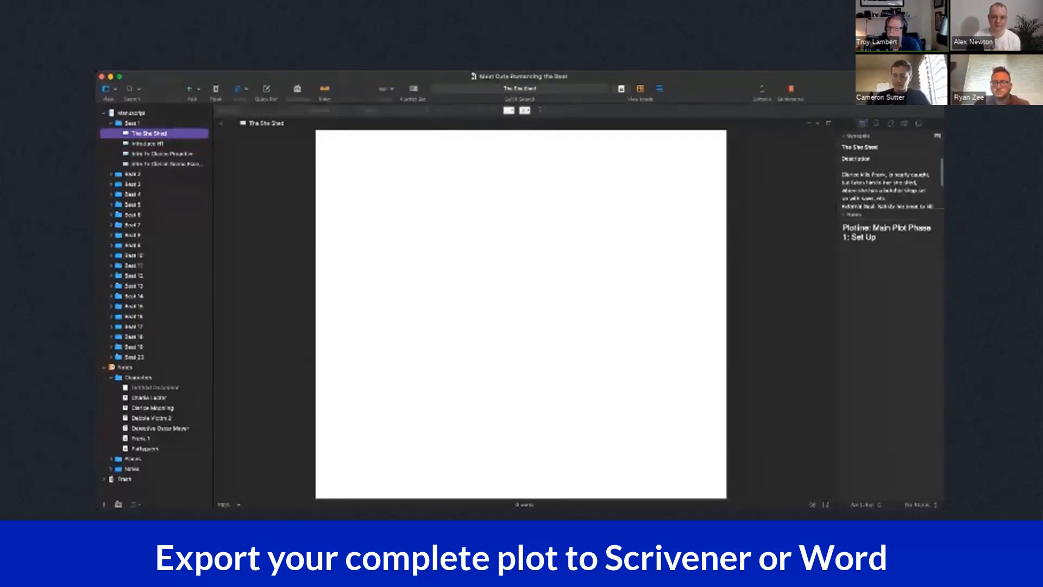
{"action": "scroll", "coordinate": [888, 182], "scroll_direction": "down", "scroll_amount": 1}
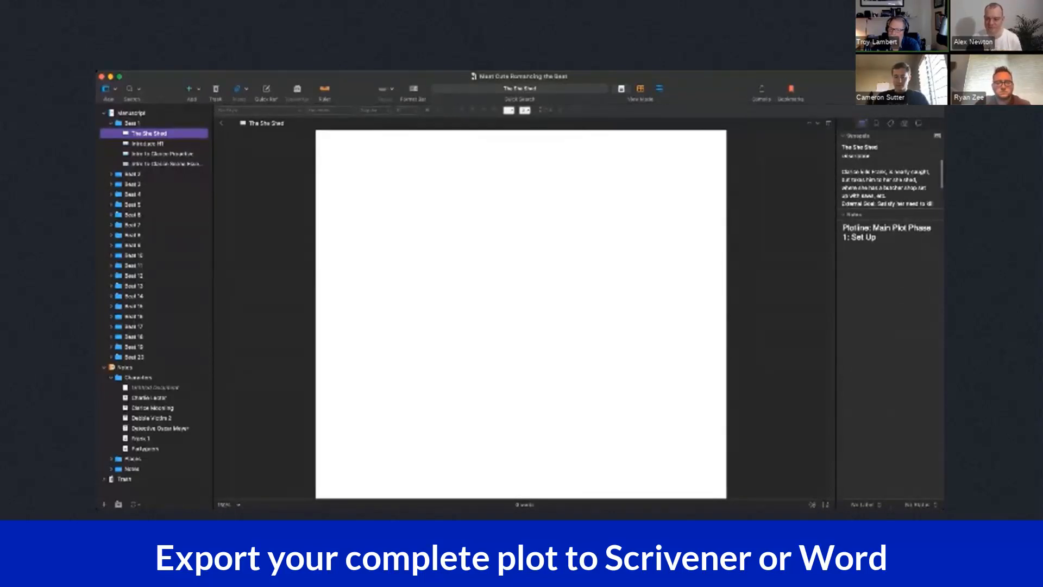
{"action": "scroll", "coordinate": [887, 182], "scroll_direction": "down", "scroll_amount": 2}
{"action": "scroll", "coordinate": [887, 182], "scroll_direction": "up", "scroll_amount": 3}
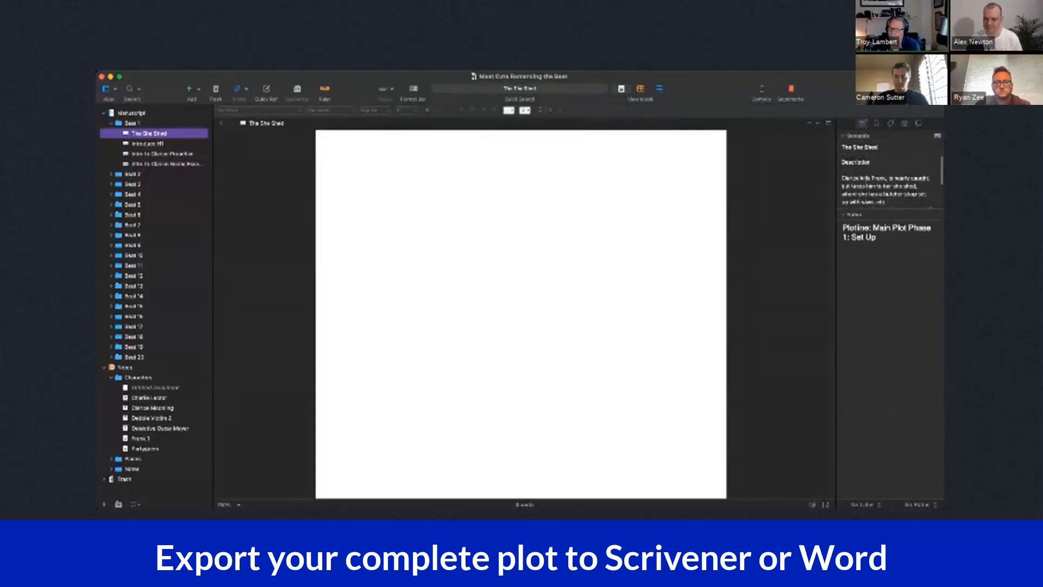
{"action": "left_click", "coordinate": [861, 302]}
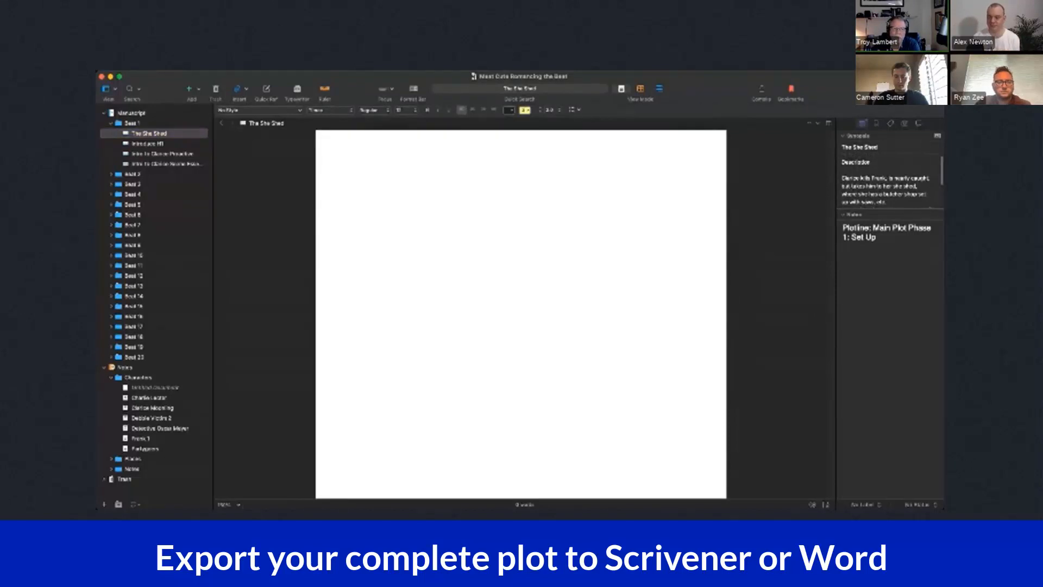
Look through the first three named character documents in the Characters folder
{"action": "left_click", "coordinate": [150, 398]}
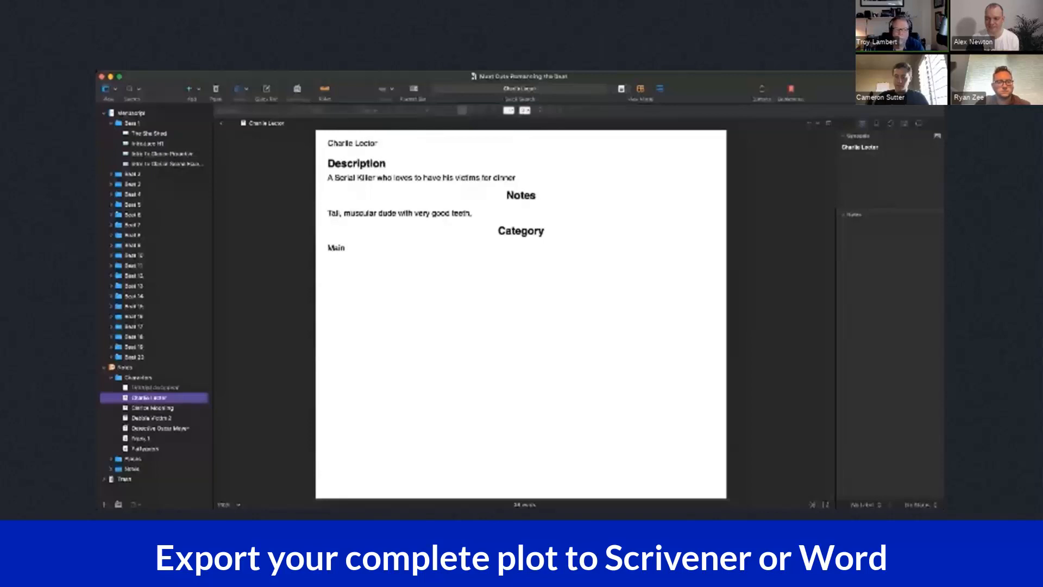
{"action": "left_click", "coordinate": [151, 418]}
{"action": "left_click", "coordinate": [153, 409]}
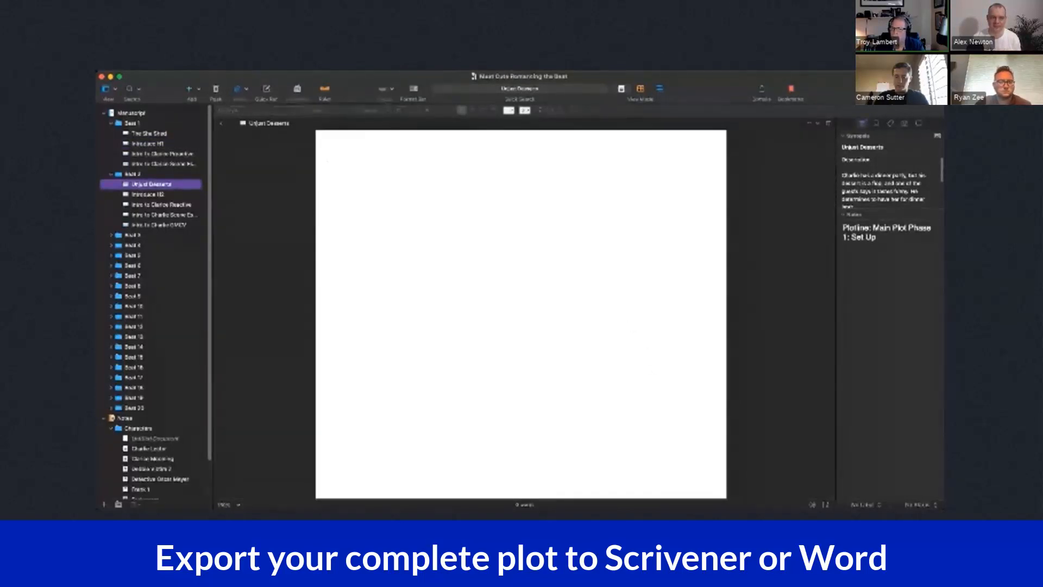
Read through the synopsis and notes of the Unjust Desserts scene in Beat 2
{"action": "scroll", "coordinate": [889, 183], "scroll_direction": "down", "scroll_amount": 1}
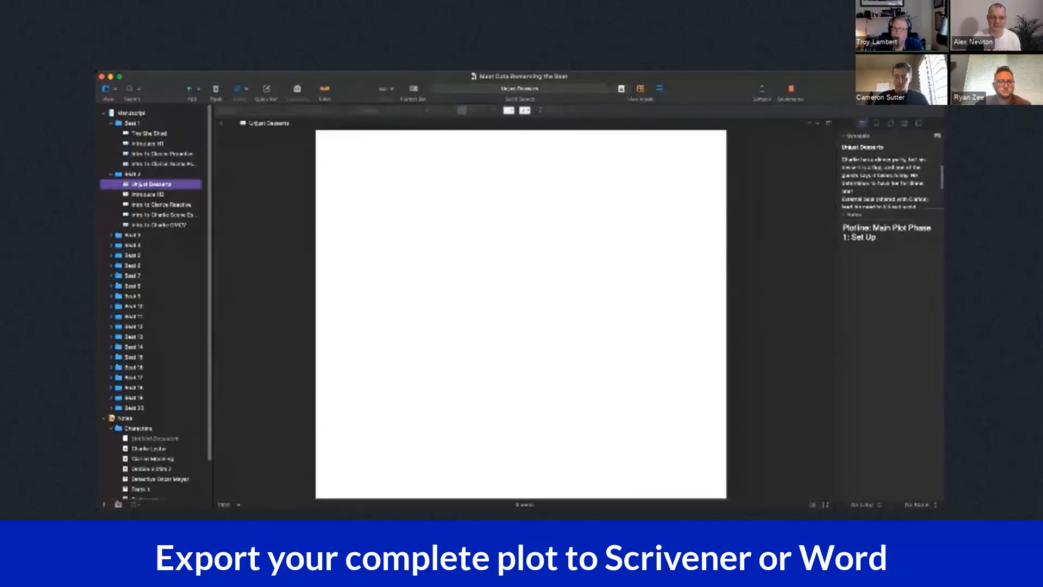
{"action": "left_click", "coordinate": [914, 304]}
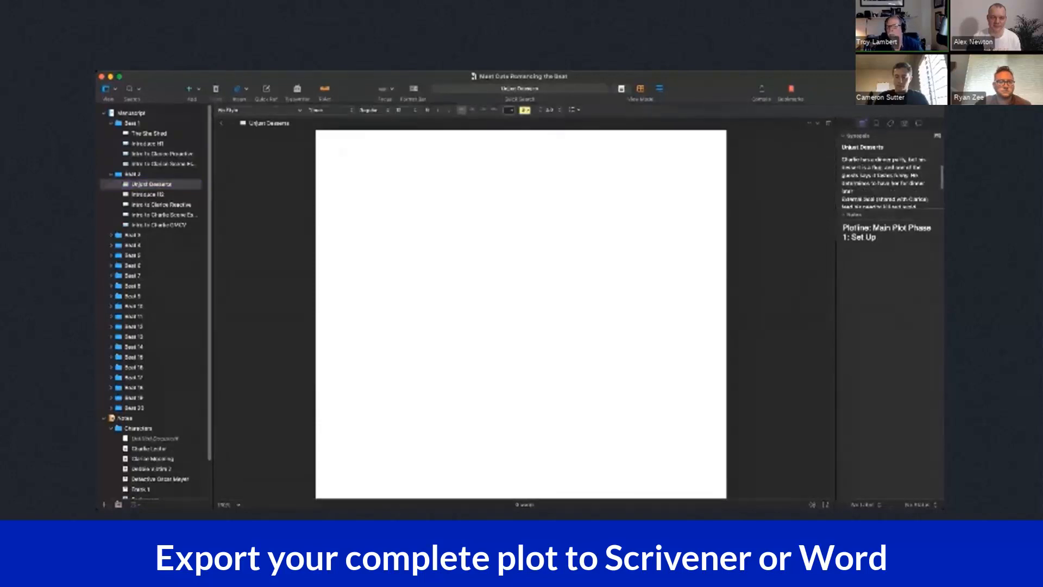
{"action": "scroll", "coordinate": [885, 182], "scroll_direction": "up", "scroll_amount": 1}
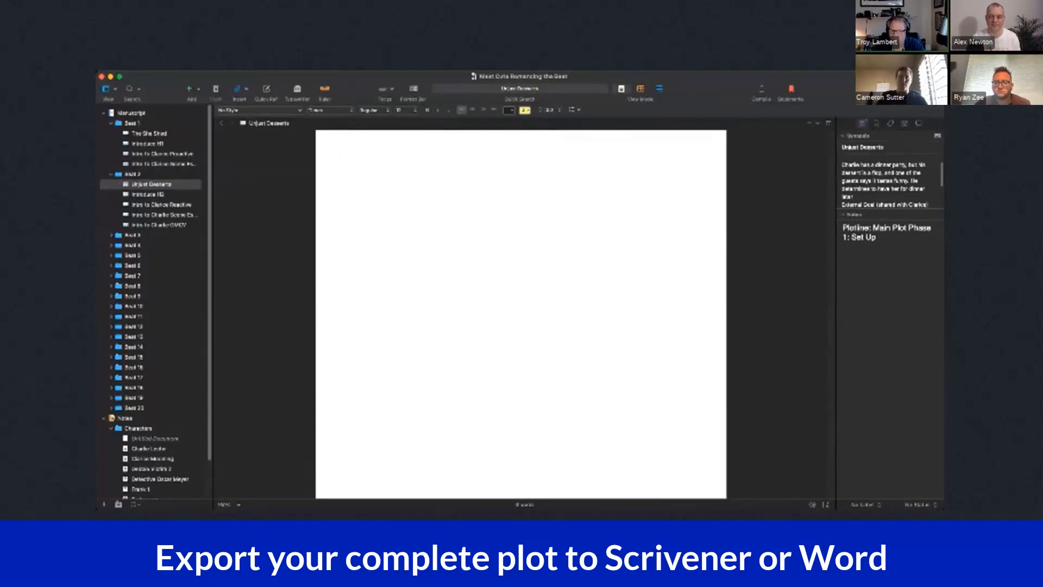
Switch to Plottr, open the advanced export options and exclude the title page from the Word export
{"action": "key", "text": "super+Tab"}
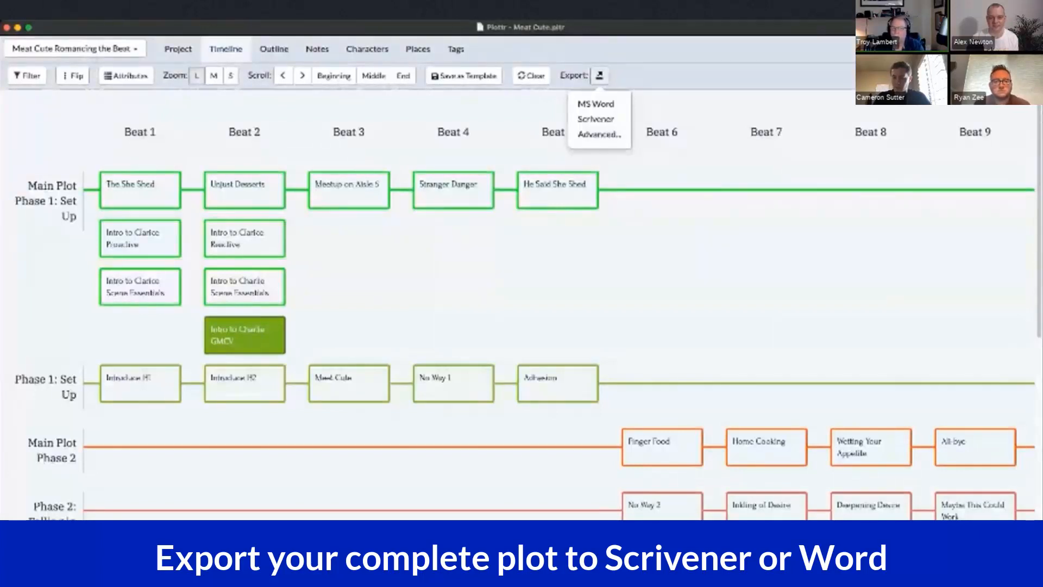
{"action": "left_click", "coordinate": [599, 134]}
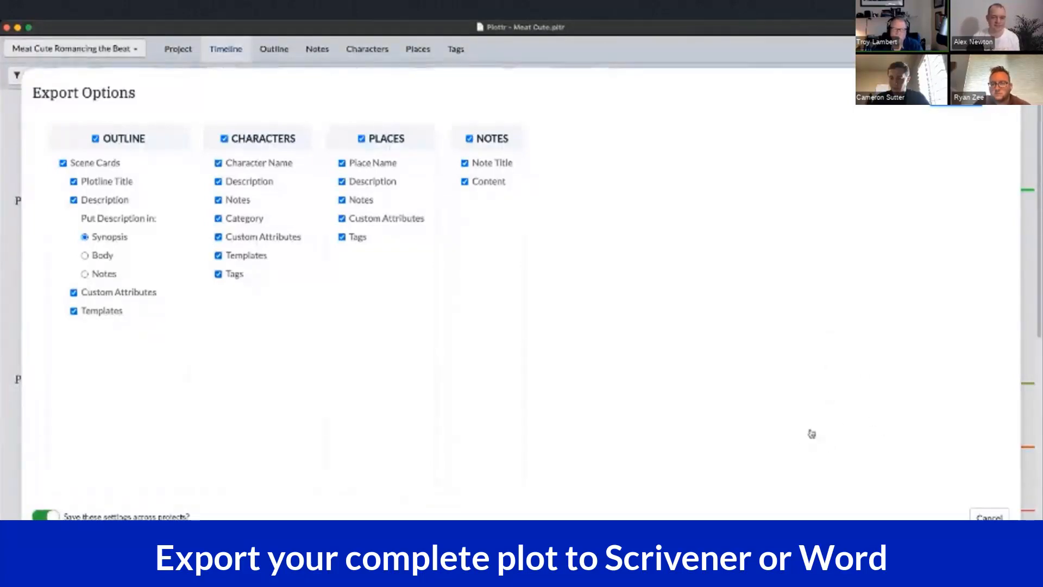
{"action": "key", "text": "space"}
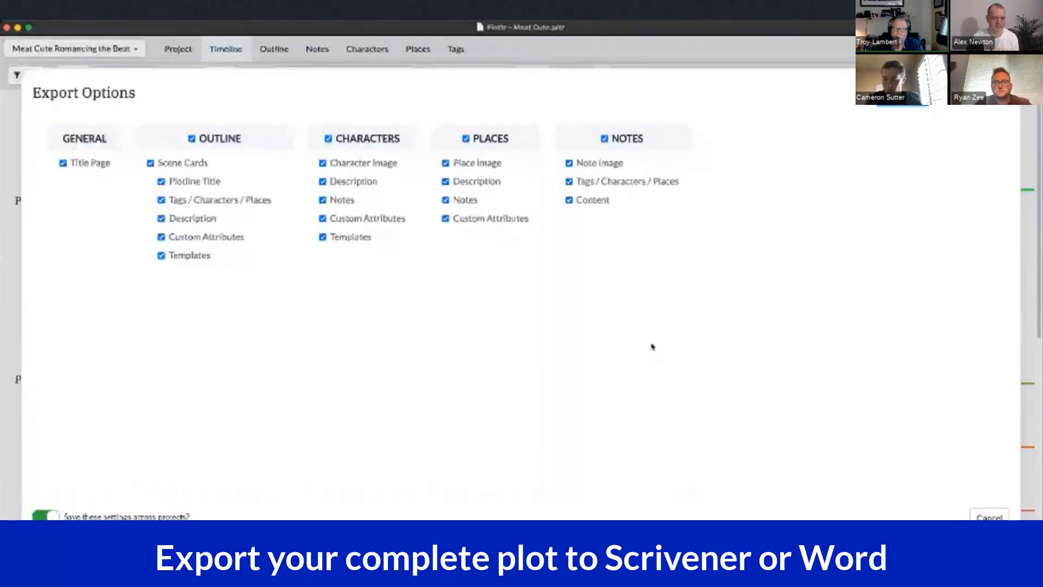
{"action": "key", "text": "space"}
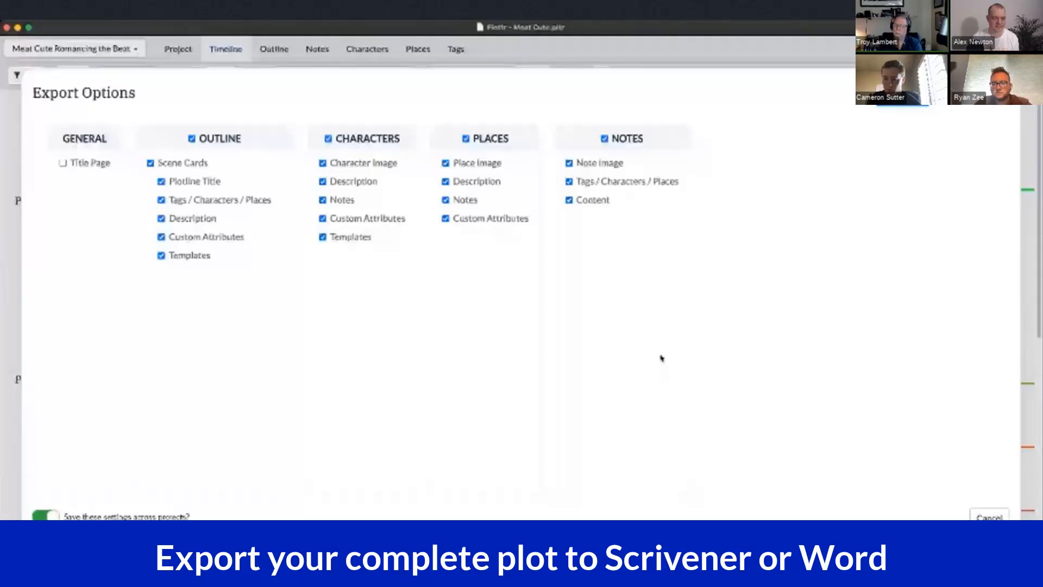